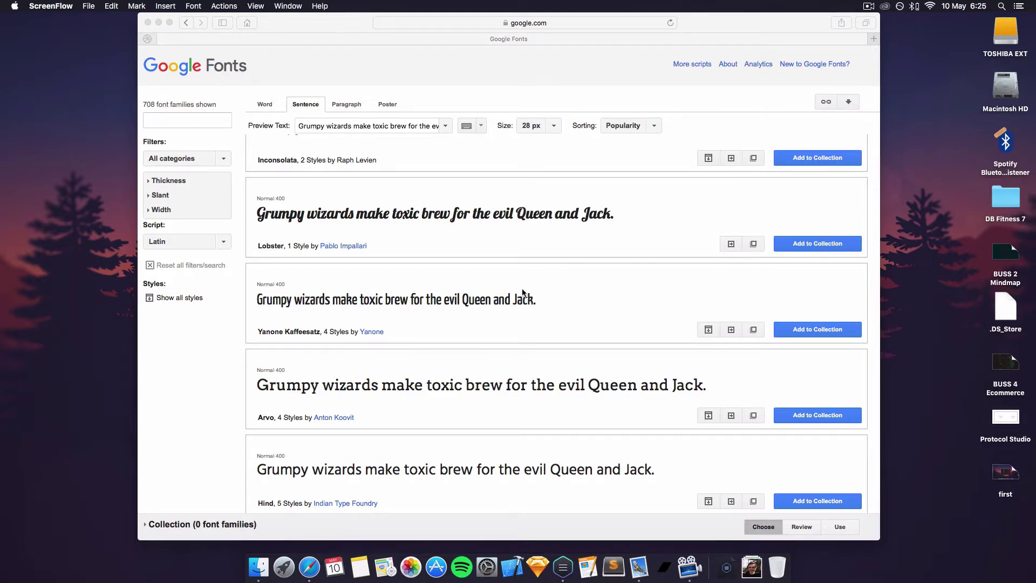
- Expand Orbitron in the Google Fonts list to preview Normal 400, Medium 500, Bold 700 and Ultra-Bold 900
scroll(526, 292, "down", 5)
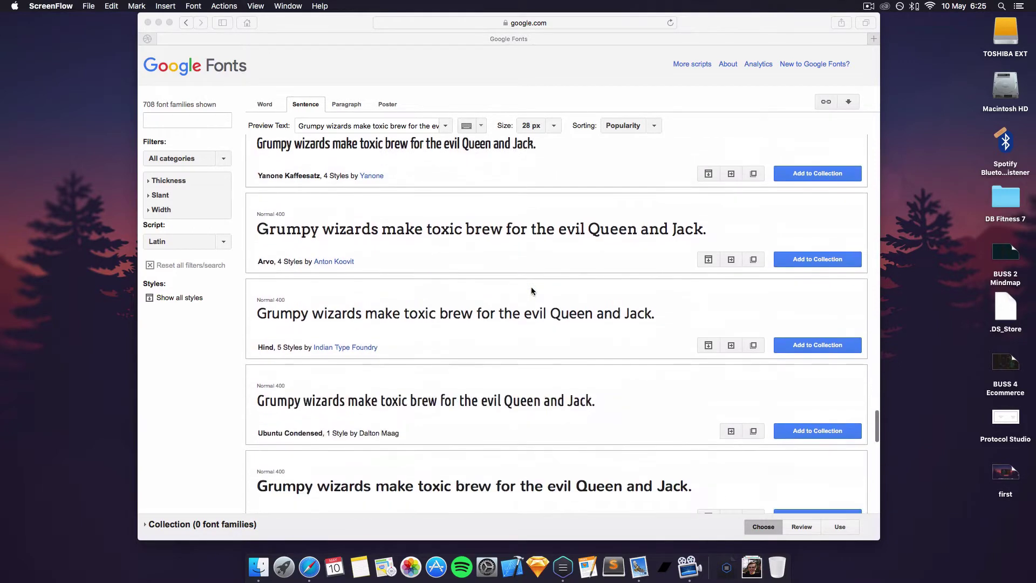
left_click(492, 22)
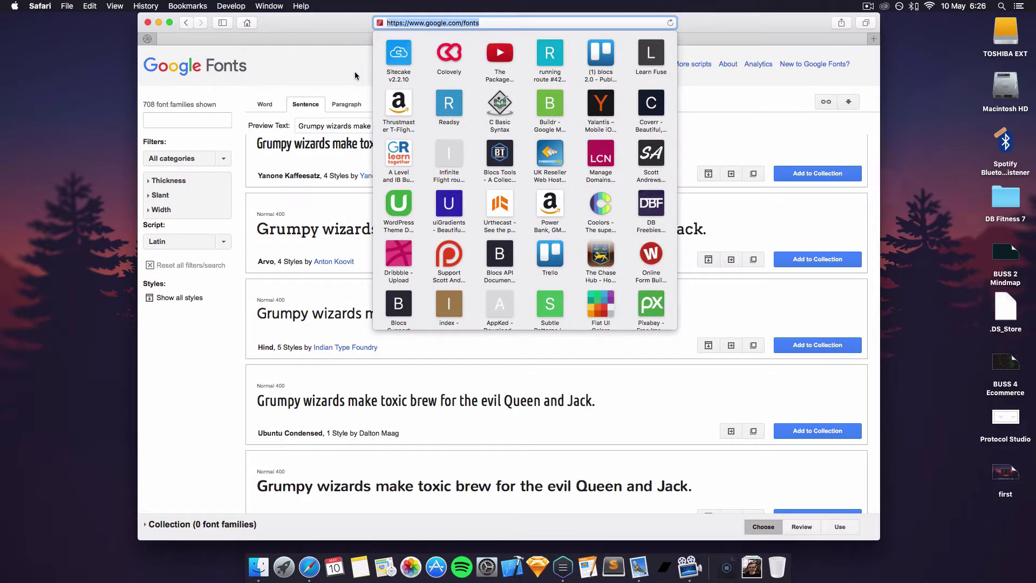
key("Escape")
scroll(462, 199, "up", 4)
scroll(462, 199, "down", 20)
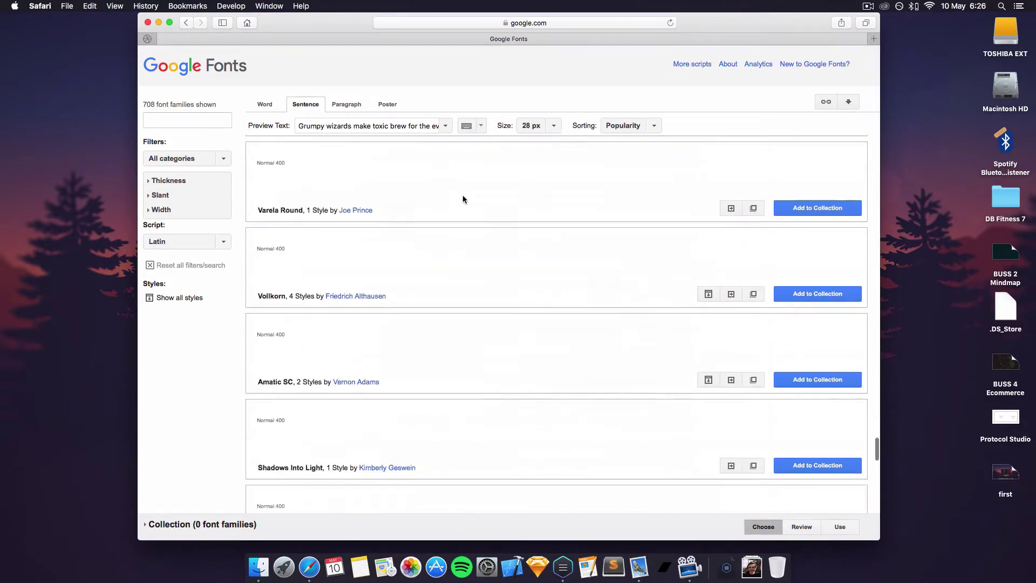
scroll(462, 198, "up", 10)
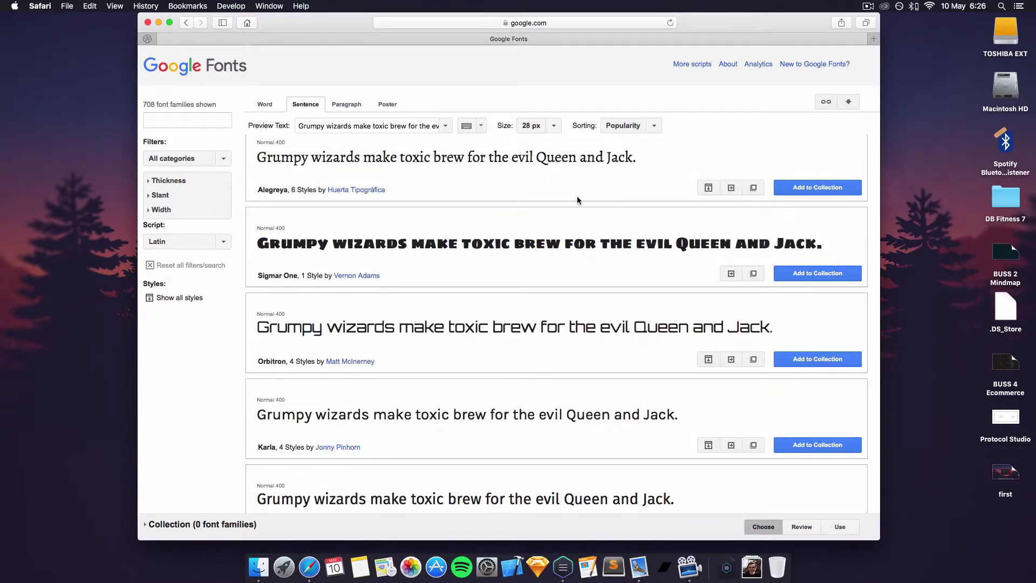
scroll(578, 200, "up", 1)
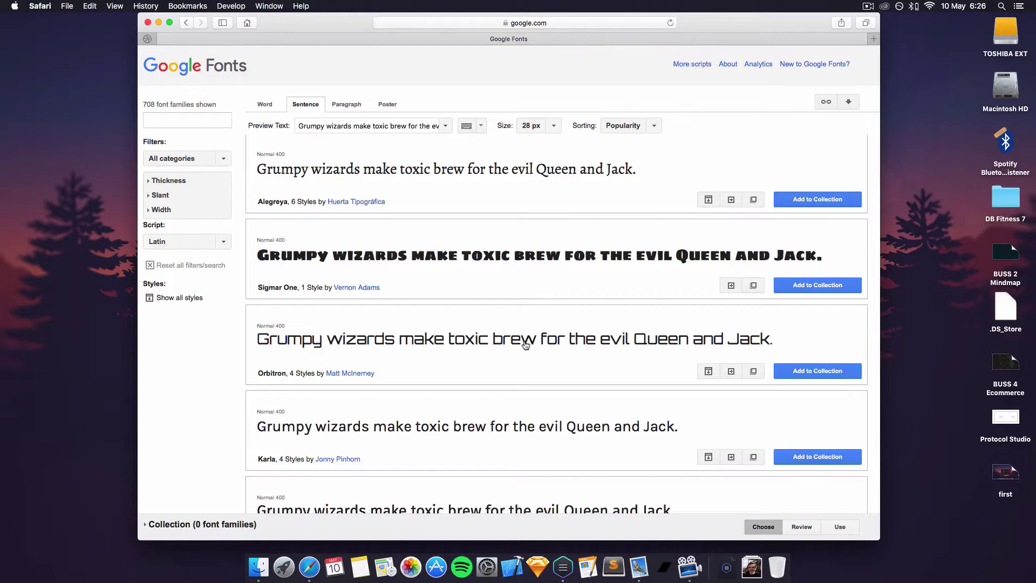
left_click(673, 352)
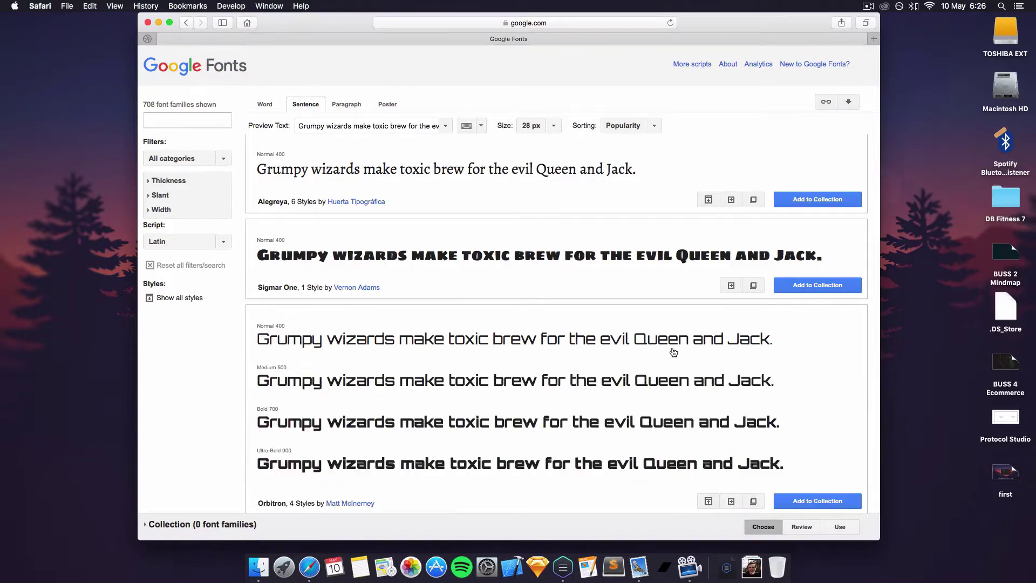
- Add Orbitron to the collection and reach its usage page with only Normal 400 selected
scroll(633, 299, "down", 2)
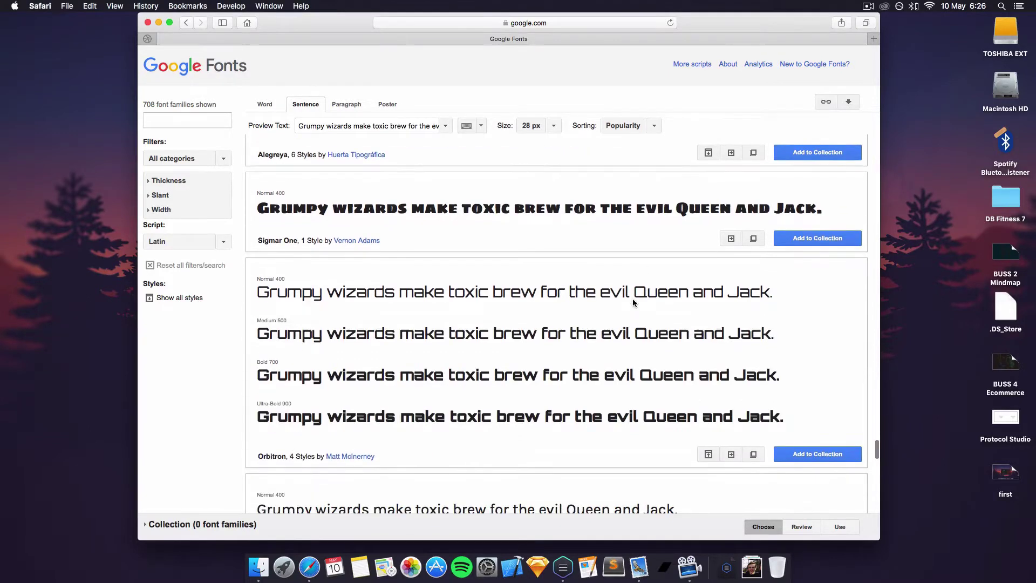
left_click(825, 456)
scroll(659, 347, "down", 1)
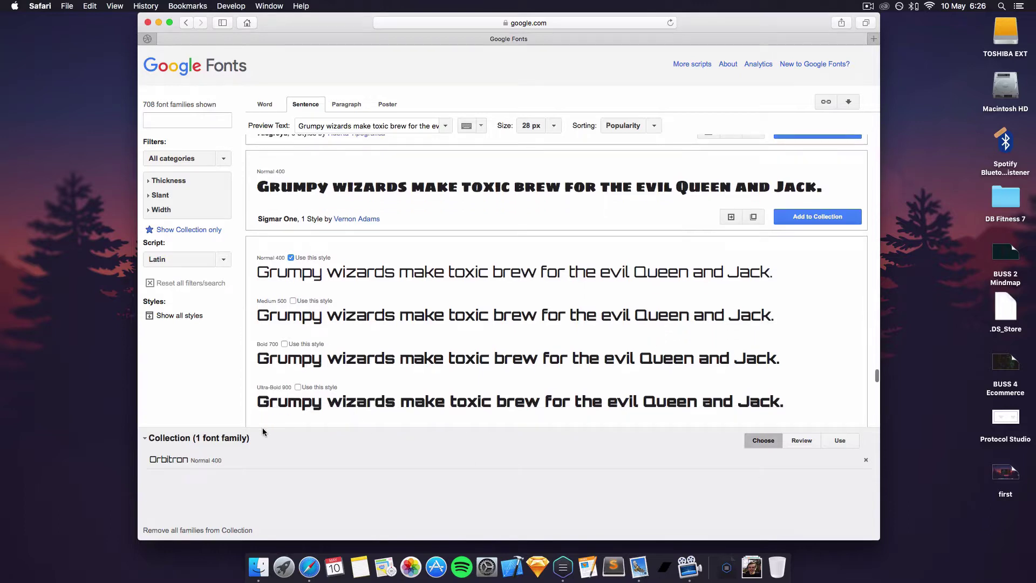
left_click(840, 441)
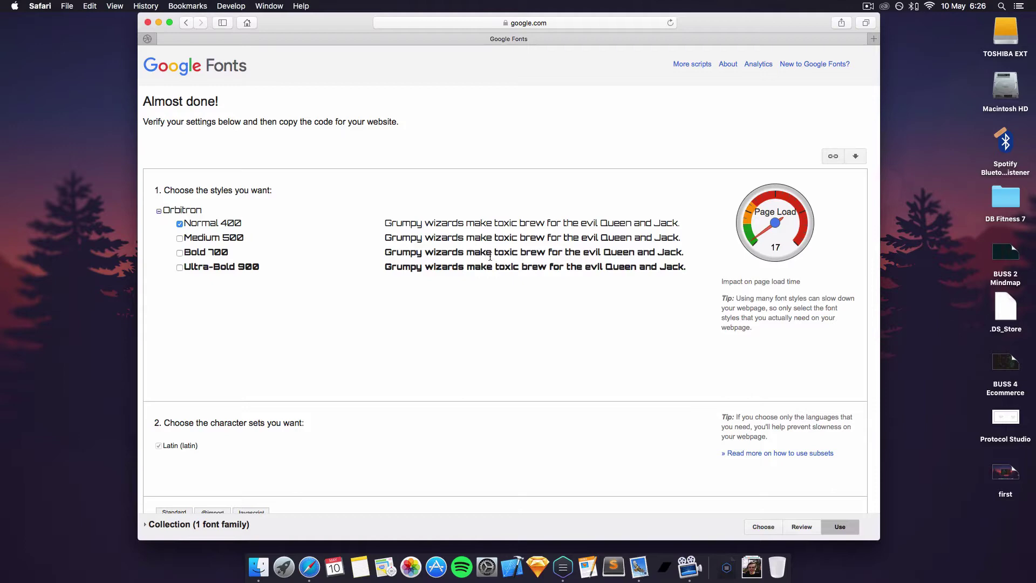
scroll(493, 253, "down", 4)
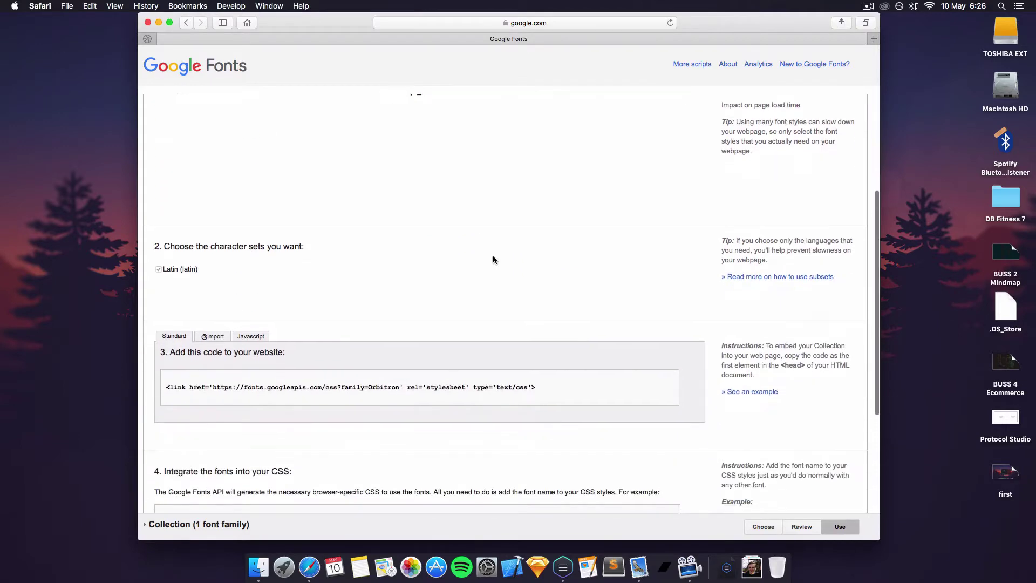
scroll(377, 285, "up", 4)
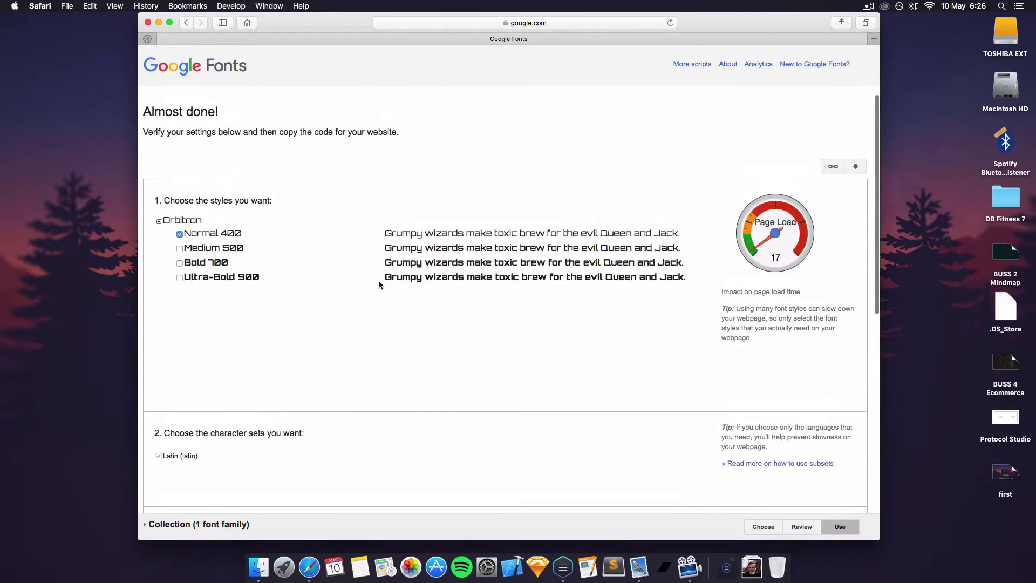
left_click(188, 269)
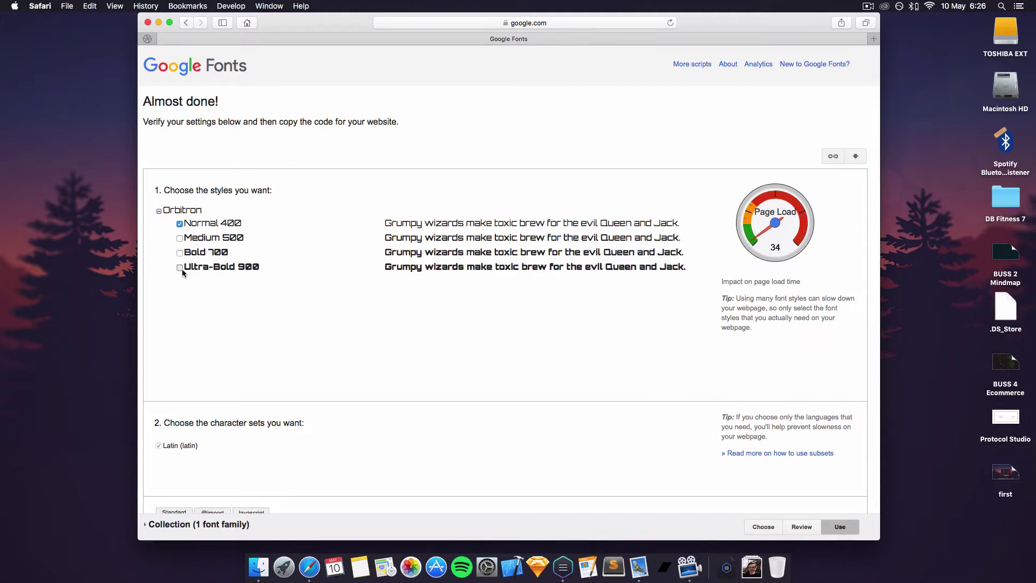
left_click(184, 270)
- Copy Orbitron's CSS font-family line from the usage page
scroll(333, 205, "down", 5)
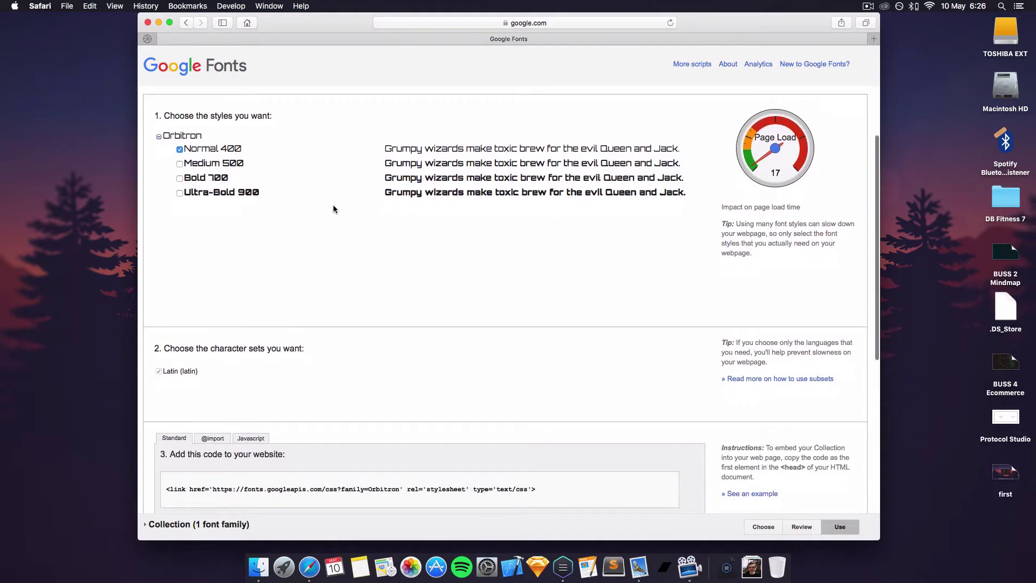
left_click_drag(559, 421, 168, 416)
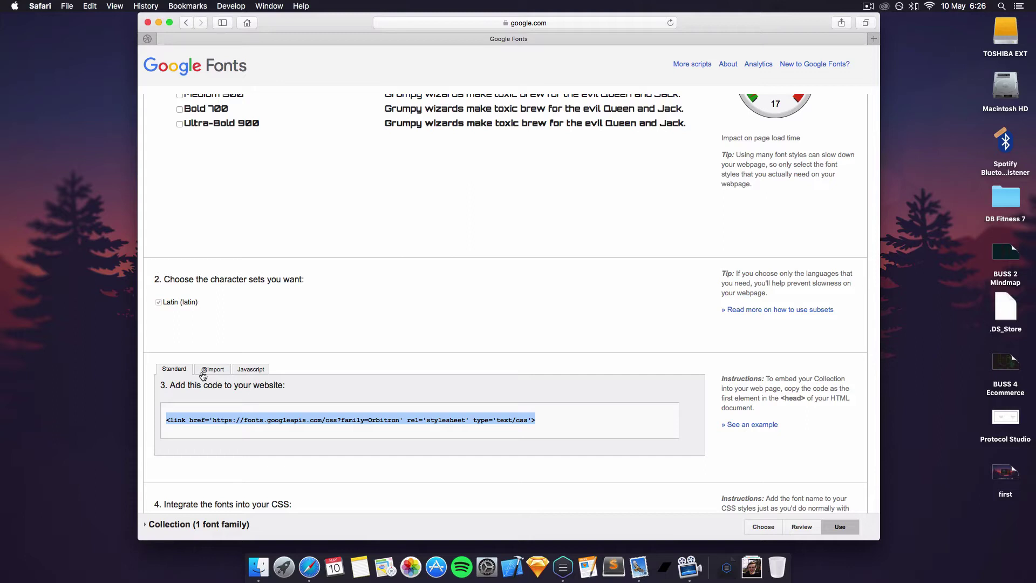
scroll(279, 342, "down", 5)
scroll(278, 340, "down", 1)
left_click_drag(314, 381, 149, 377)
key("super+c")
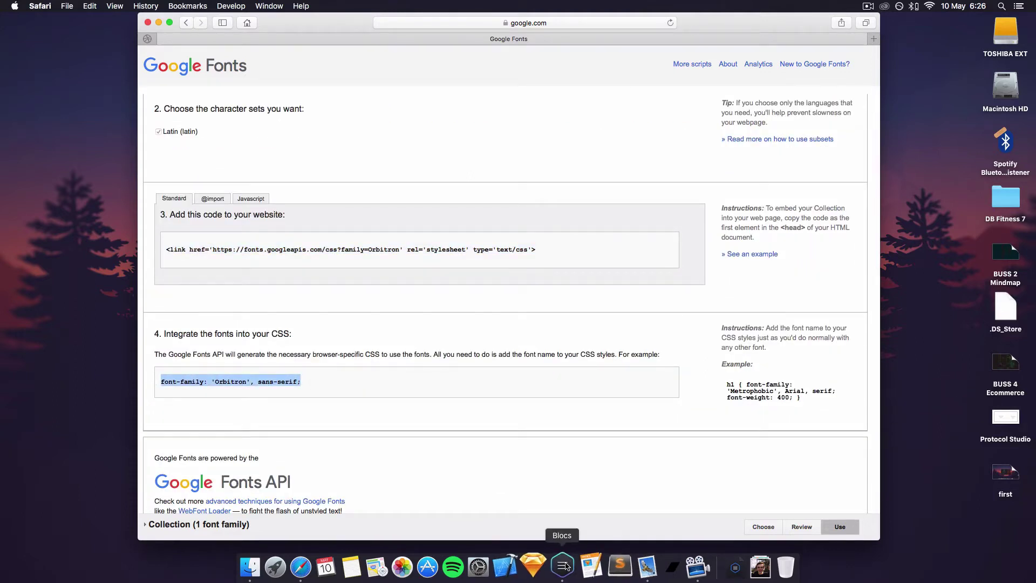
- Create a new Blocs project and start a new font in Preferences' Google Font Manager
left_click(563, 567)
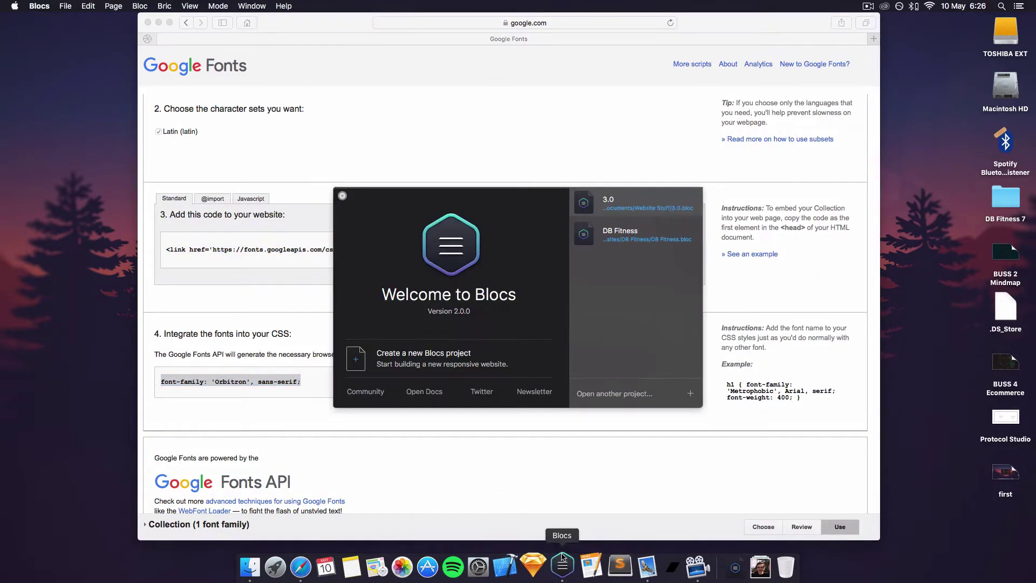
left_click(458, 361)
left_click(39, 6)
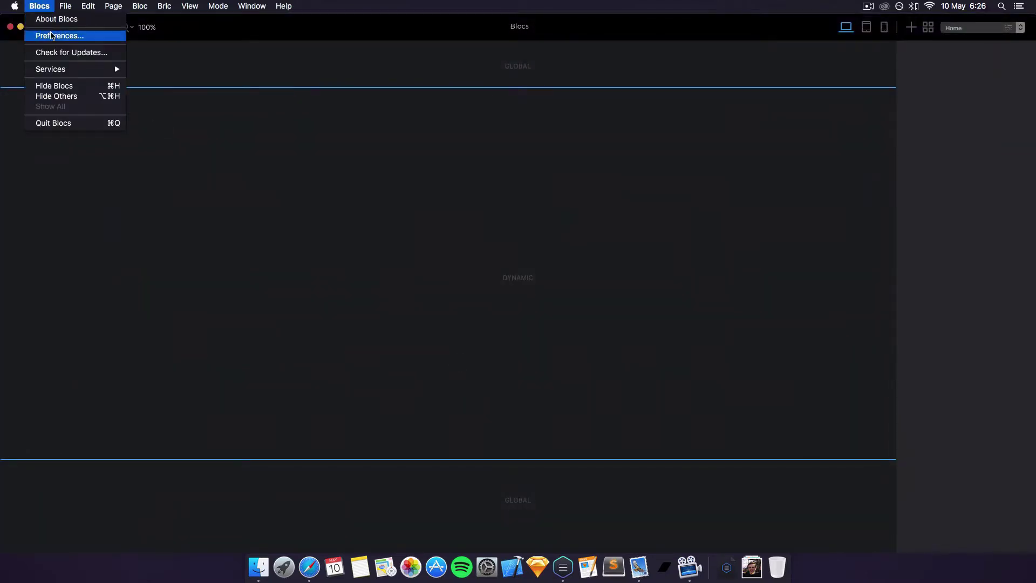
left_click(52, 36)
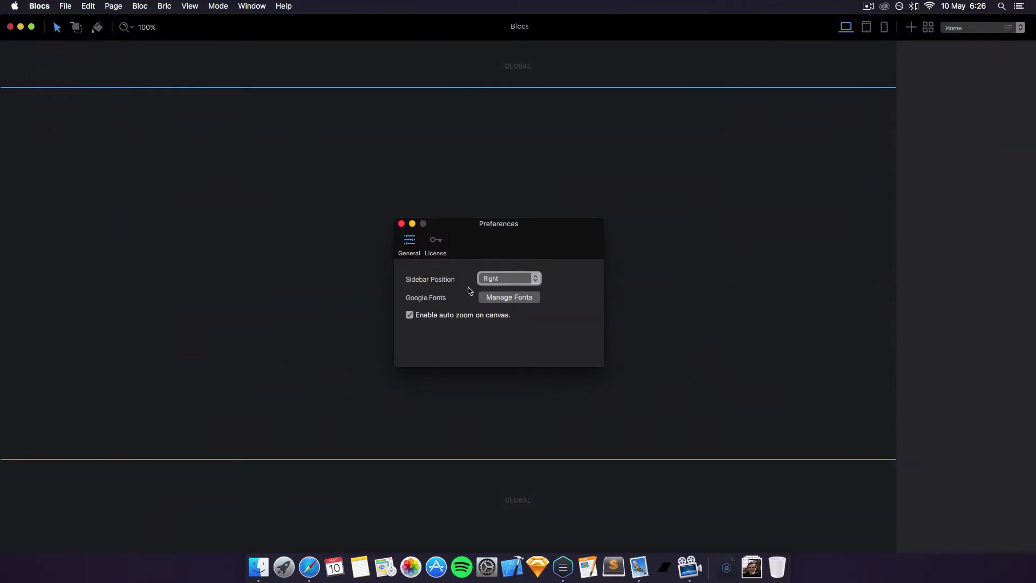
left_click(501, 297)
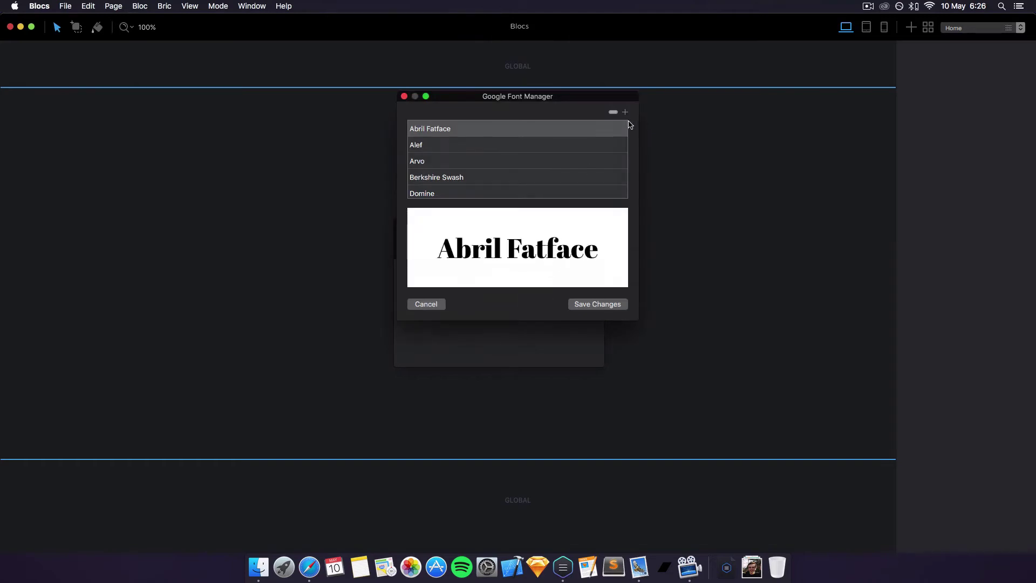
left_click(626, 112)
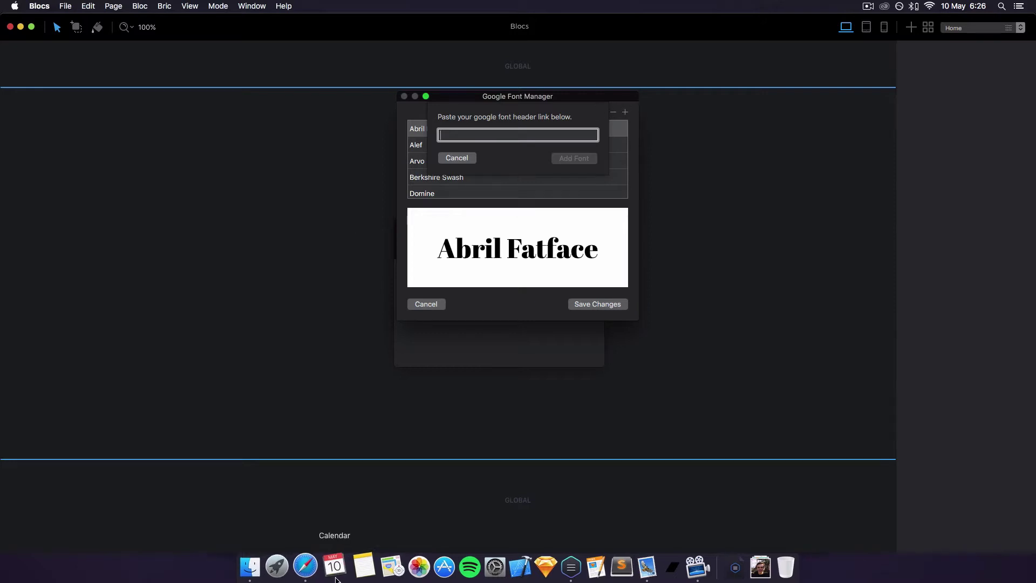
- Copy Orbitron's stylesheet <link> line from Google Fonts and return to Blocs
left_click(312, 578)
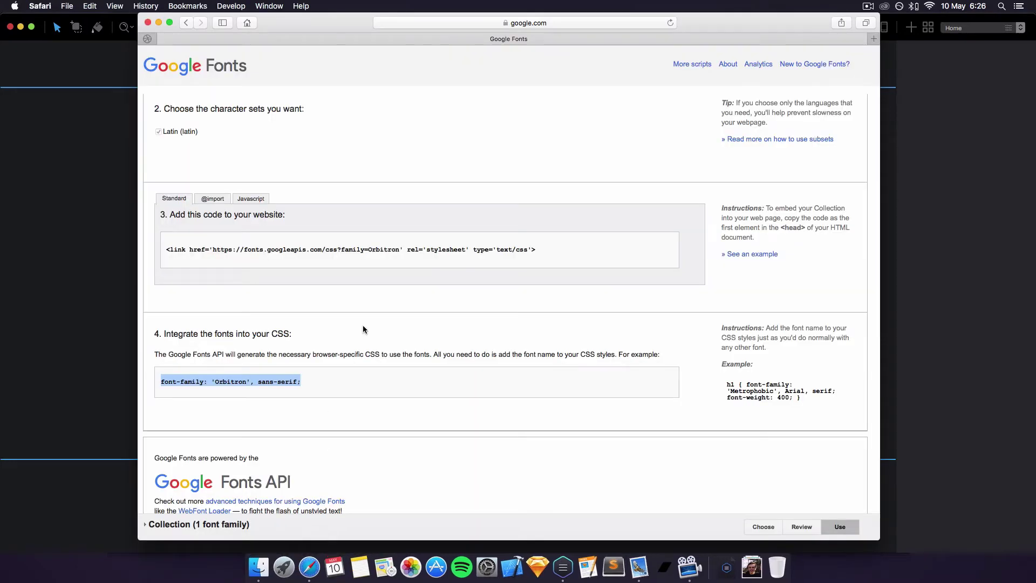
left_click(537, 248)
left_click_drag(301, 257, 161, 248)
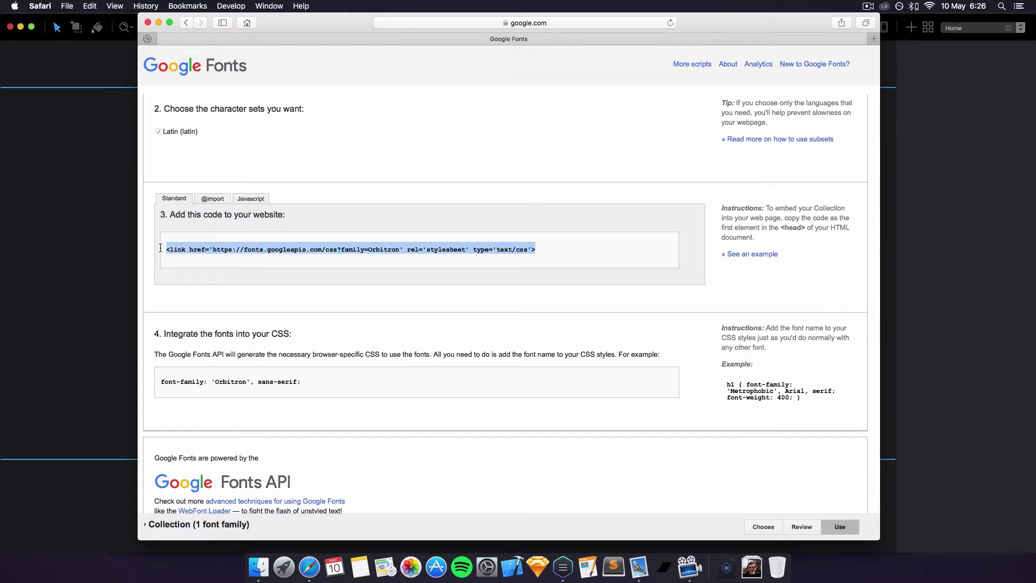
key("super+space")
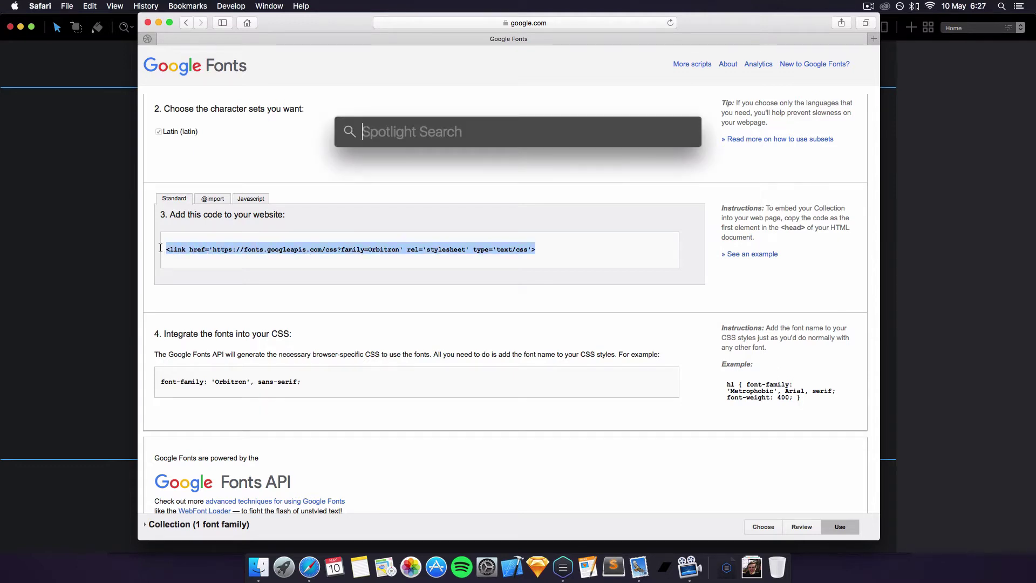
key("Escape")
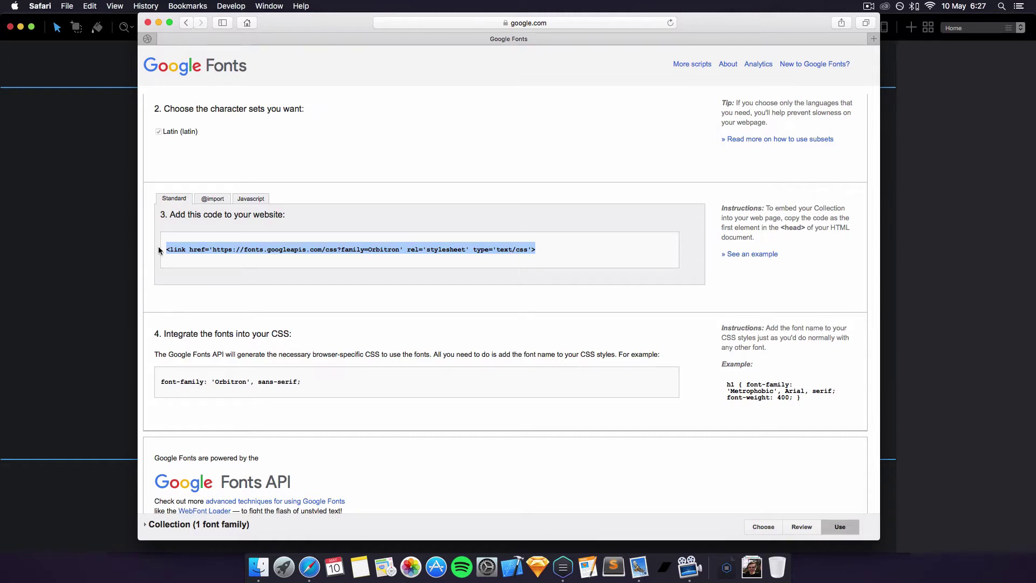
key("super+Tab")
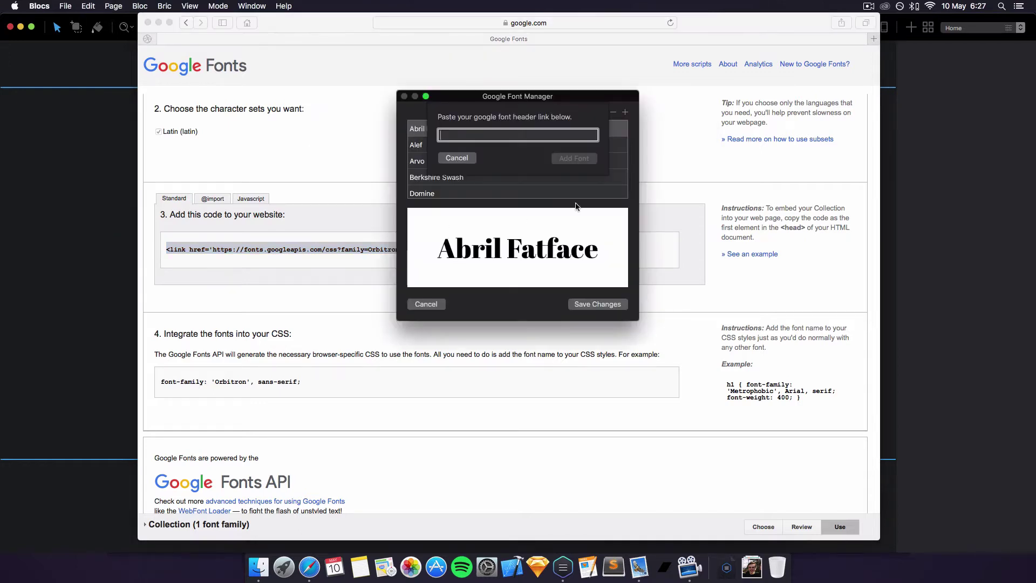
- Paste Orbitron's header link into the Google Font Manager, add the font and save changes
key("super+v")
left_click(574, 158)
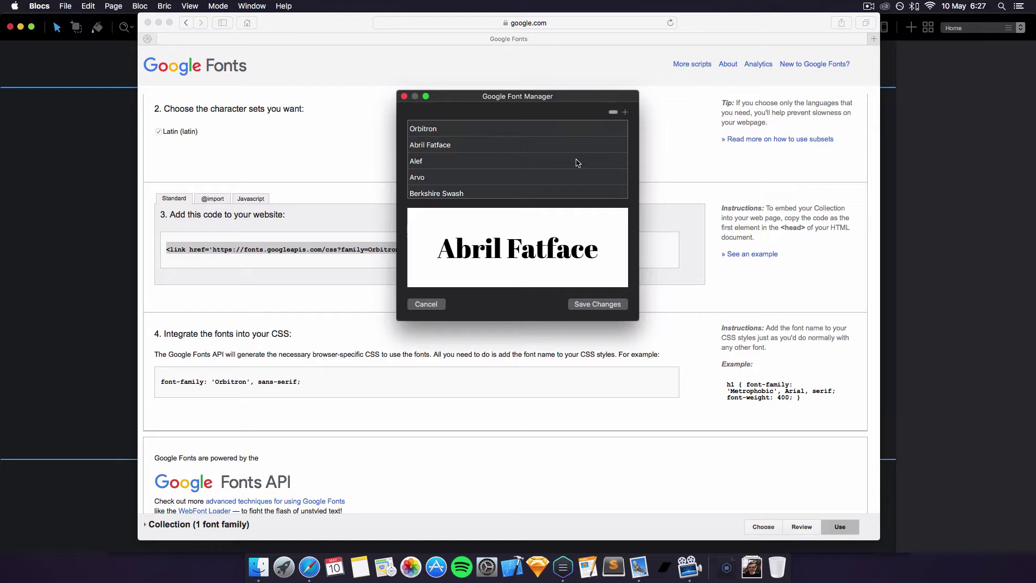
scroll(578, 163, "down", 5)
scroll(577, 163, "up", 8)
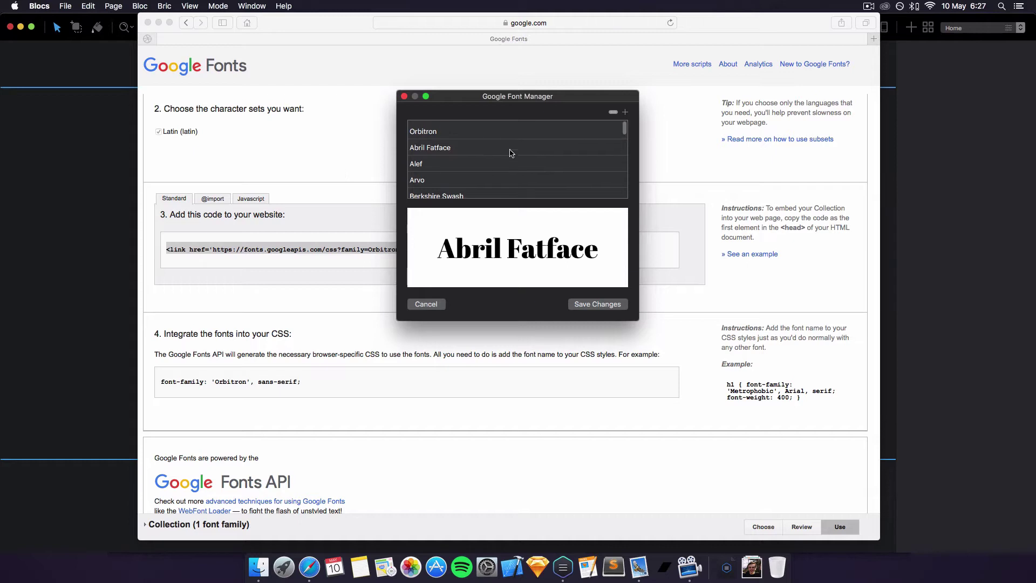
left_click(439, 133)
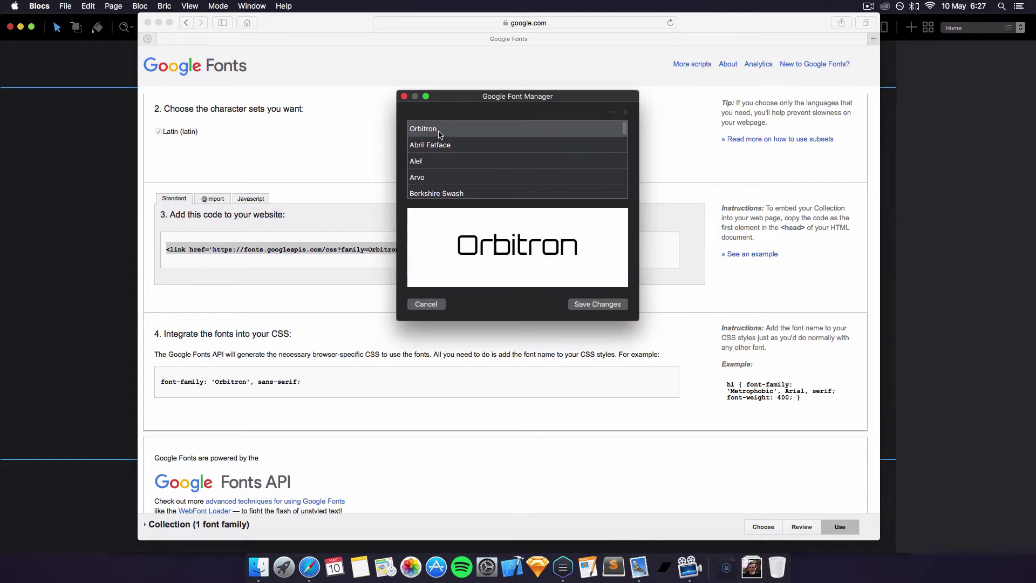
left_click(615, 305)
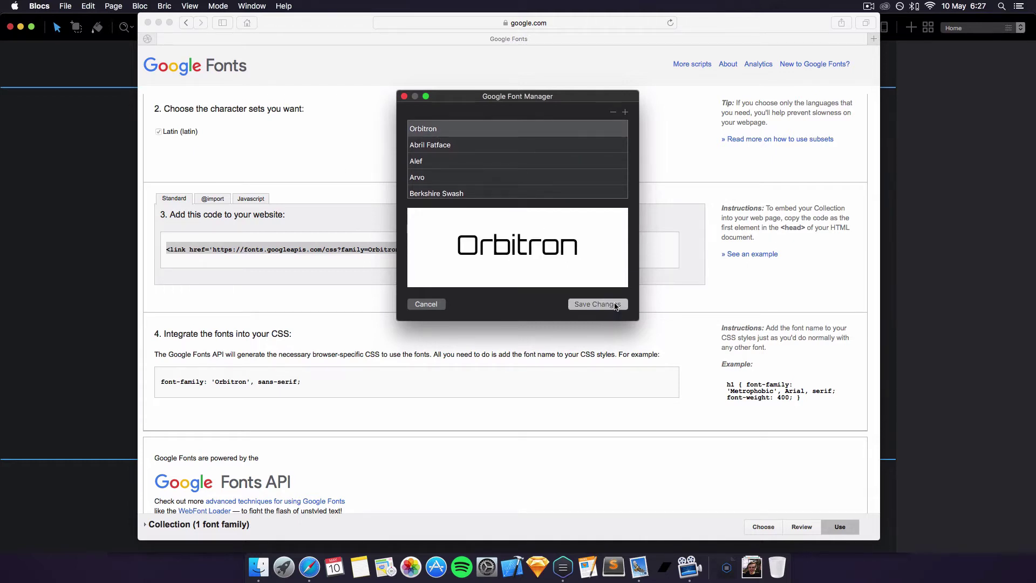
- Return to the Google Fonts listing and expand Amatic SC's styles
left_click(257, 214)
left_click(184, 22)
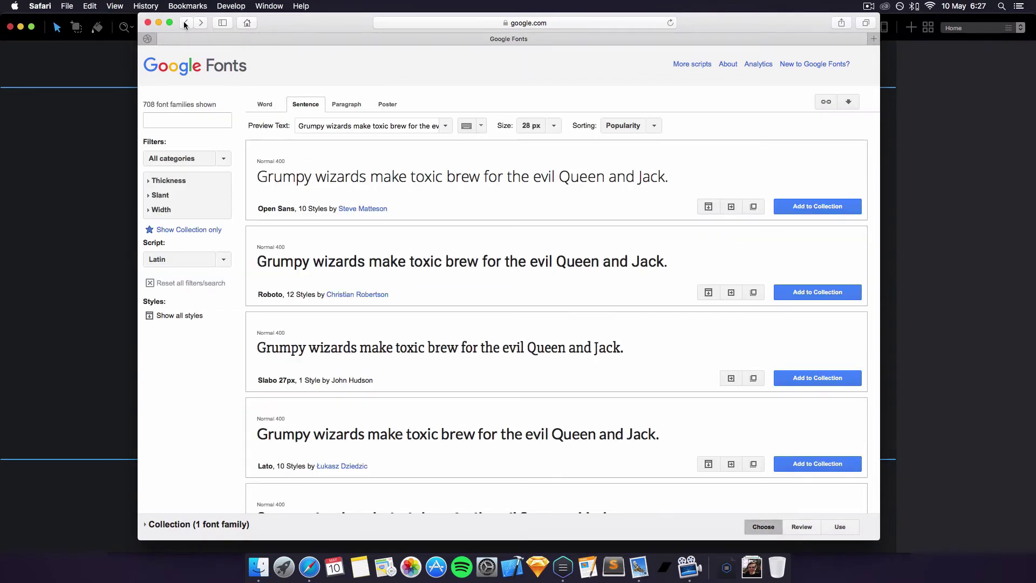
left_click(185, 22)
left_click(201, 24)
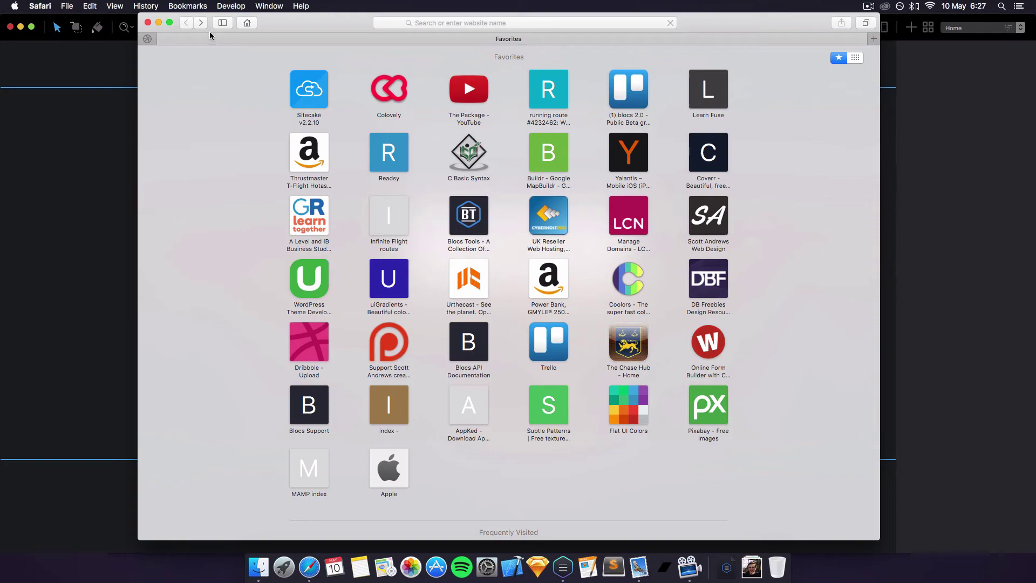
scroll(448, 144, "down", 15)
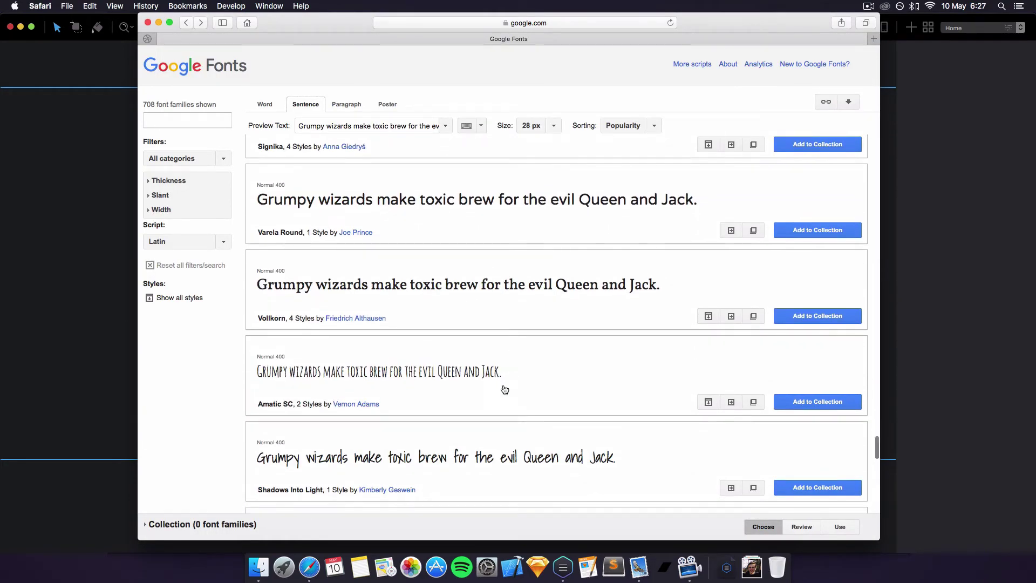
left_click(484, 375)
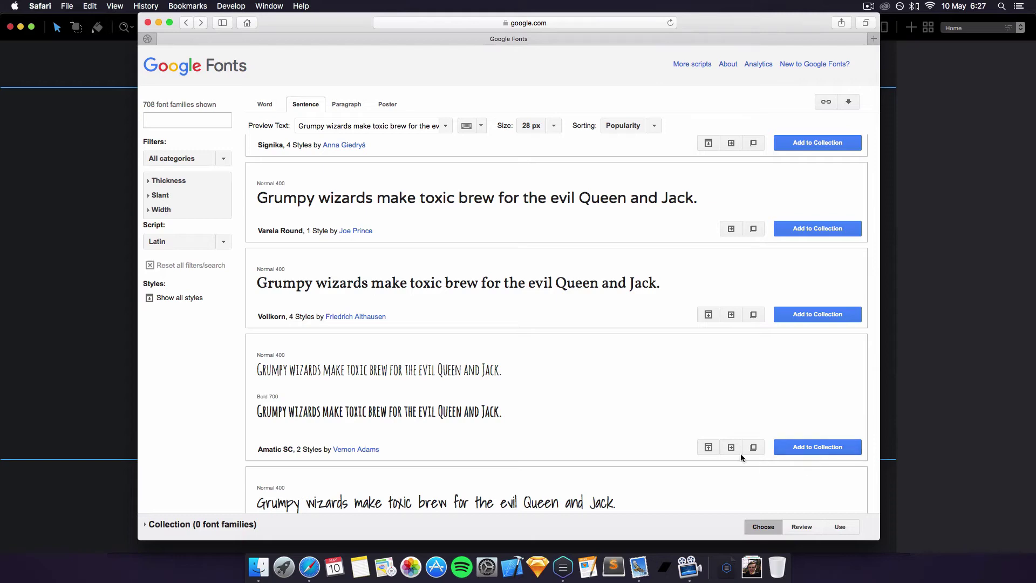
- Add Amatic SC to the collection and select its stylesheet link code
left_click(832, 452)
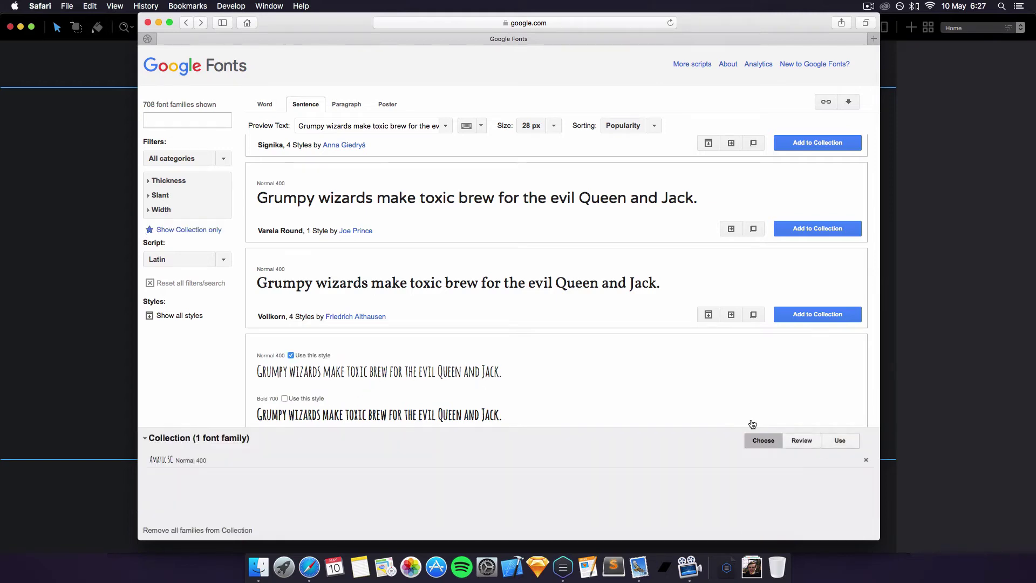
left_click(840, 440)
scroll(358, 321, "down", 5)
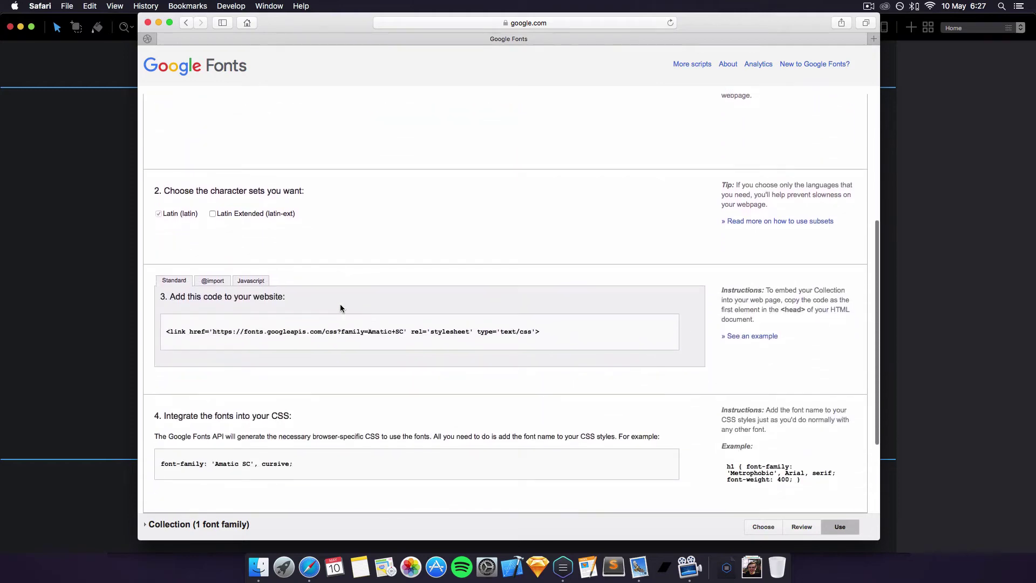
scroll(340, 308, "up", 3)
scroll(340, 303, "down", 5)
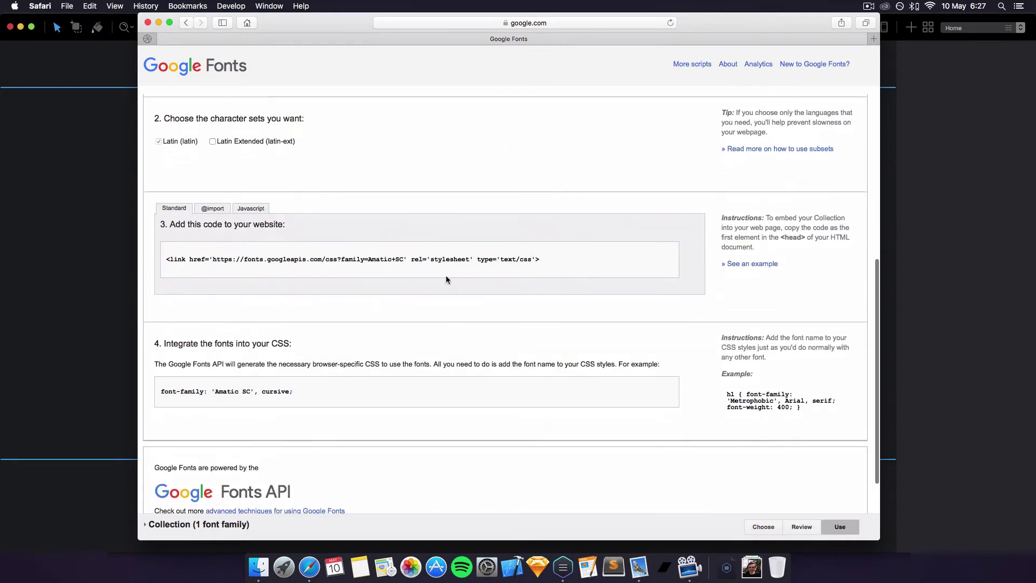
left_click_drag(585, 263, 151, 258)
key("super+c")
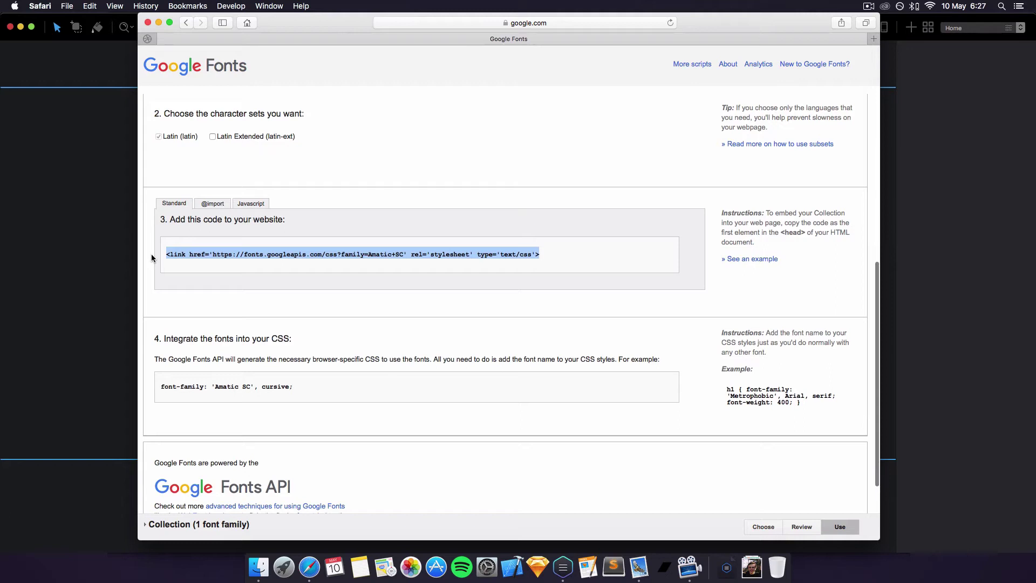
- Paste Amatic SC's header link into the Google Font Manager, add it, save and confirm the alert
left_click(133, 254)
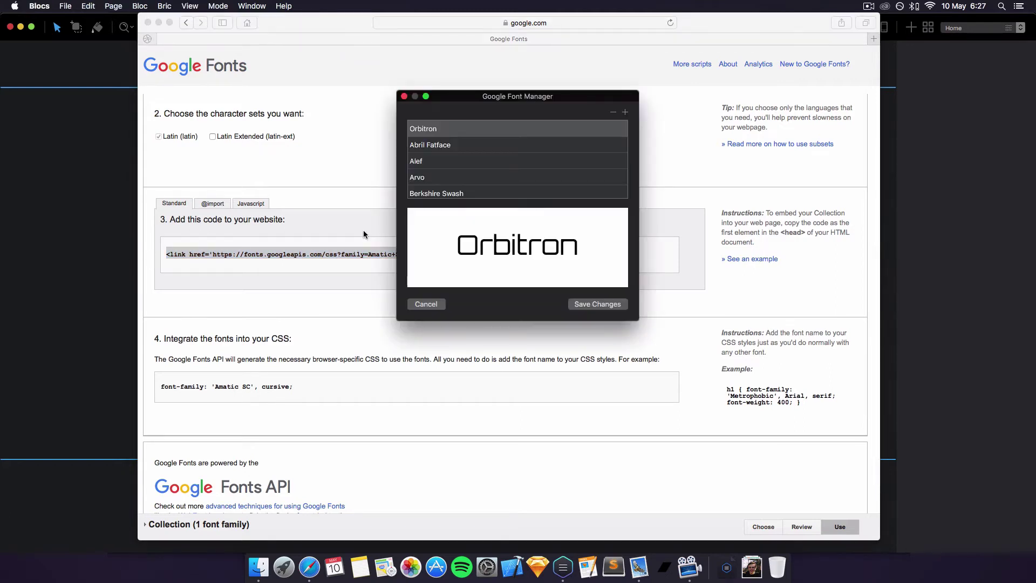
left_click(625, 112)
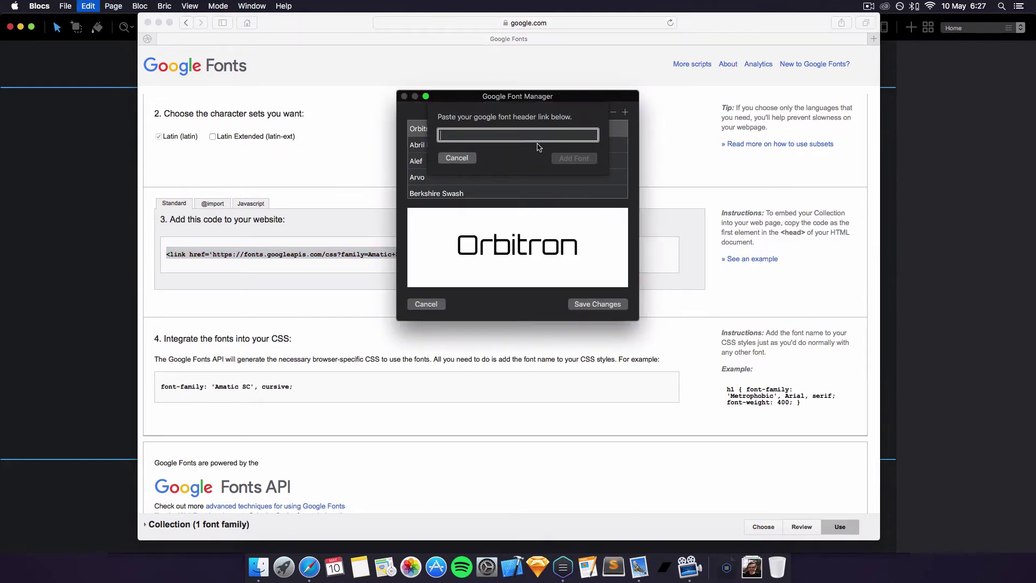
key("super+v")
left_click(562, 160)
left_click(441, 130)
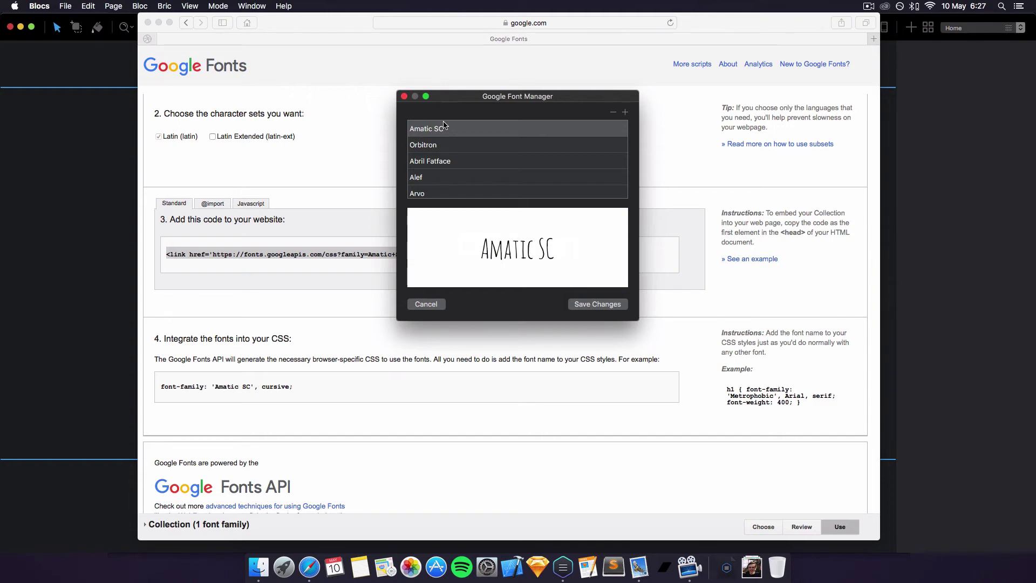
left_click(444, 143)
left_click(454, 132)
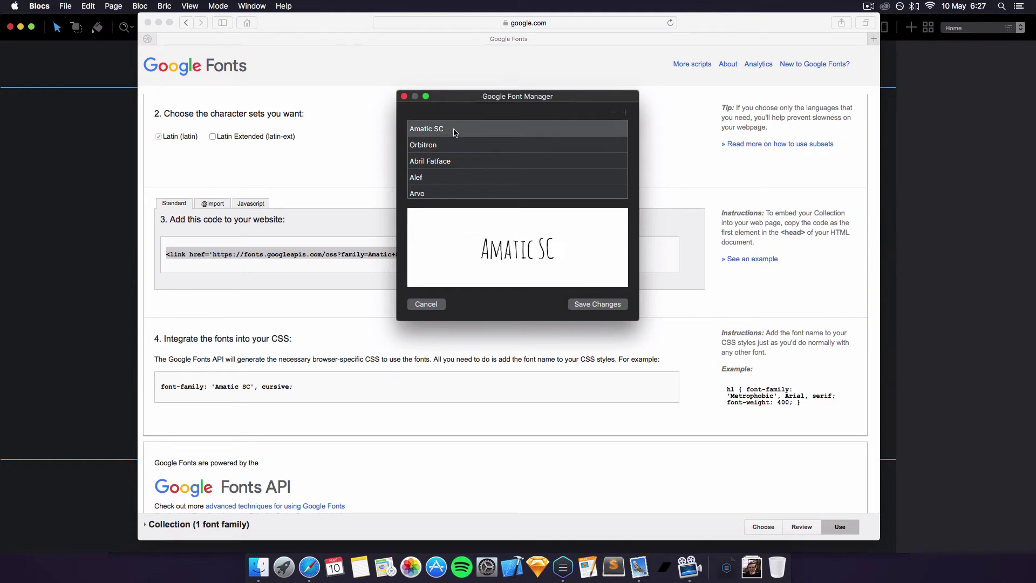
left_click(602, 307)
left_click(632, 196)
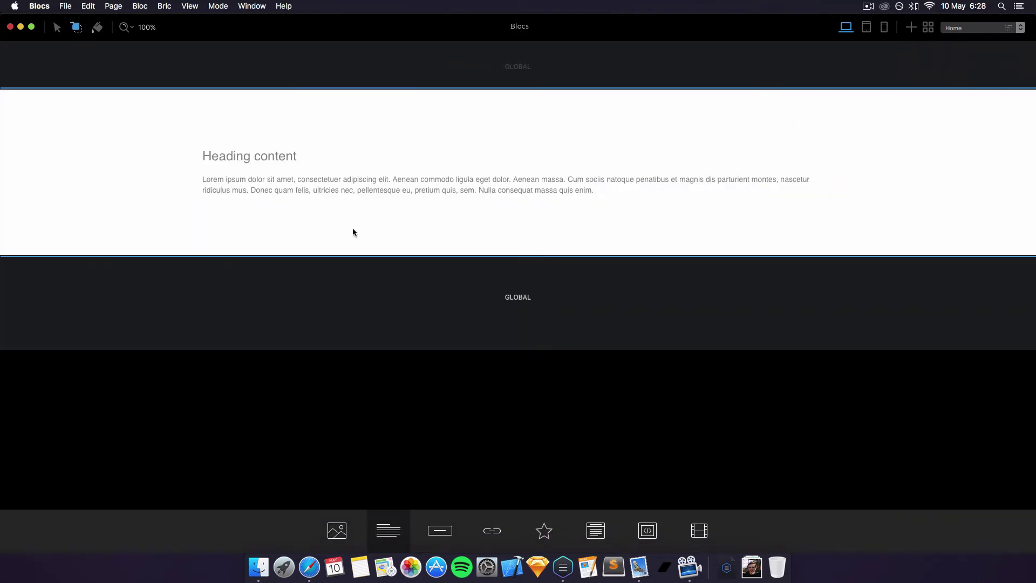
- Return to the Select tool with the new heading and lorem ipsum text block on the page
left_click(57, 27)
- Pick Amatic SC from the Paragraph inspector's Typeface list for the lorem ipsum paragraph
left_click(290, 180)
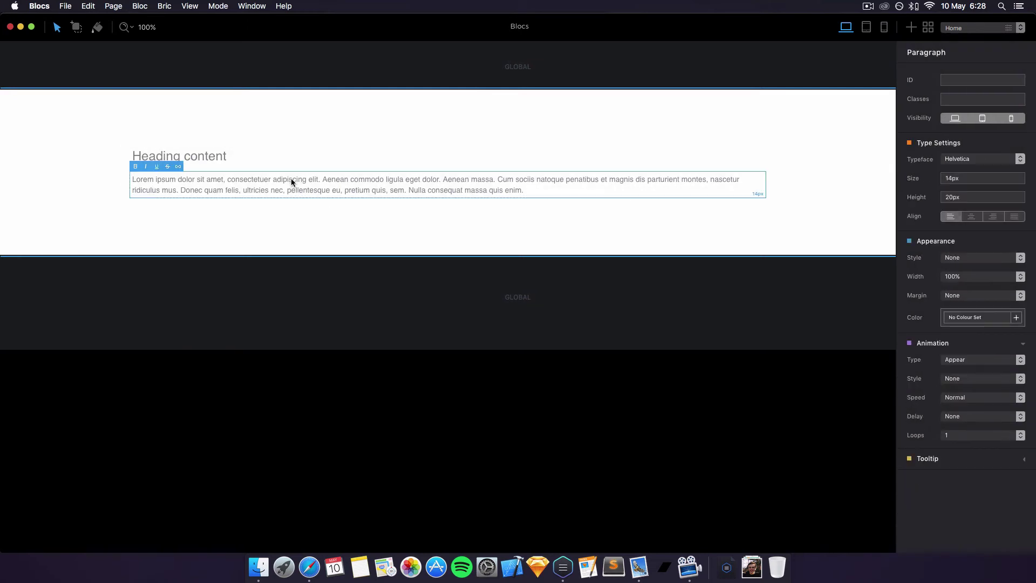
left_click(985, 161)
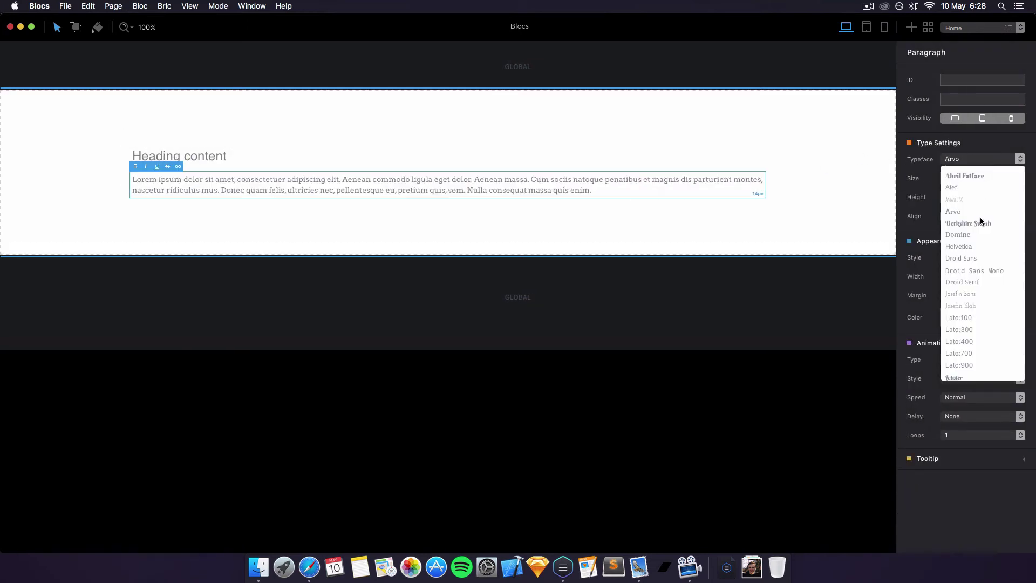
scroll(985, 312, "down", 3)
scroll(986, 312, "down", 3)
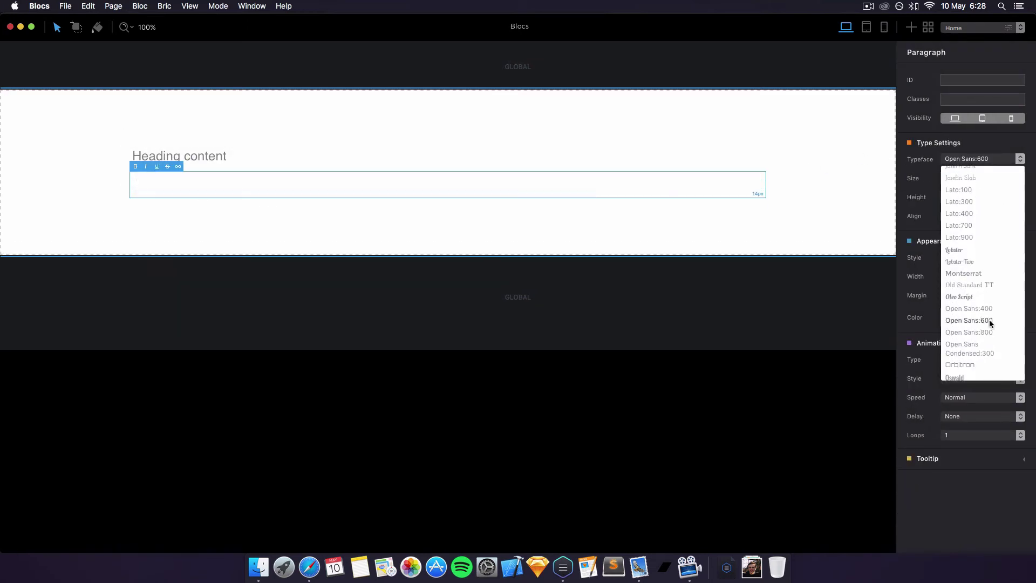
scroll(985, 339, "down", 2)
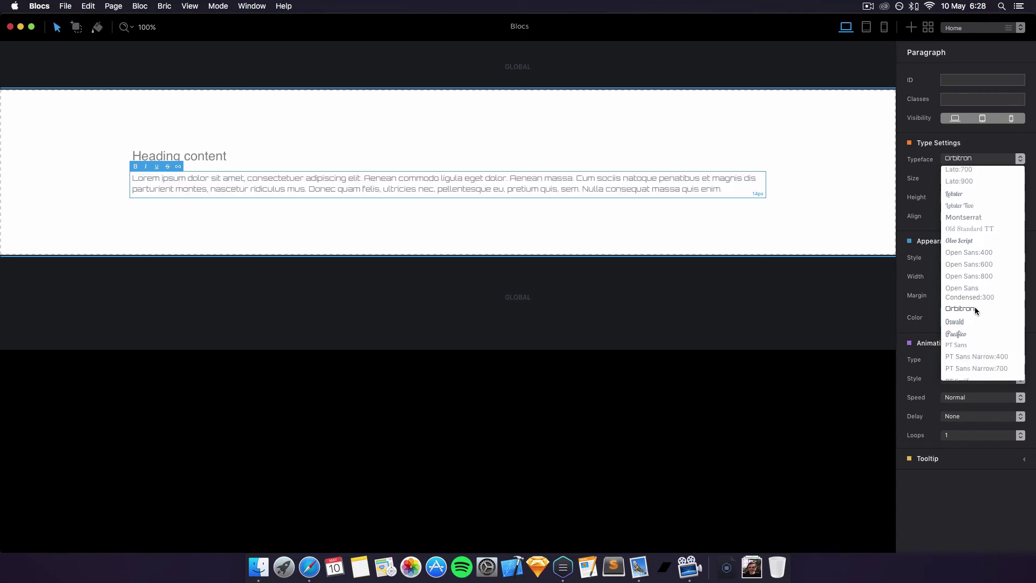
scroll(974, 306, "down", 3)
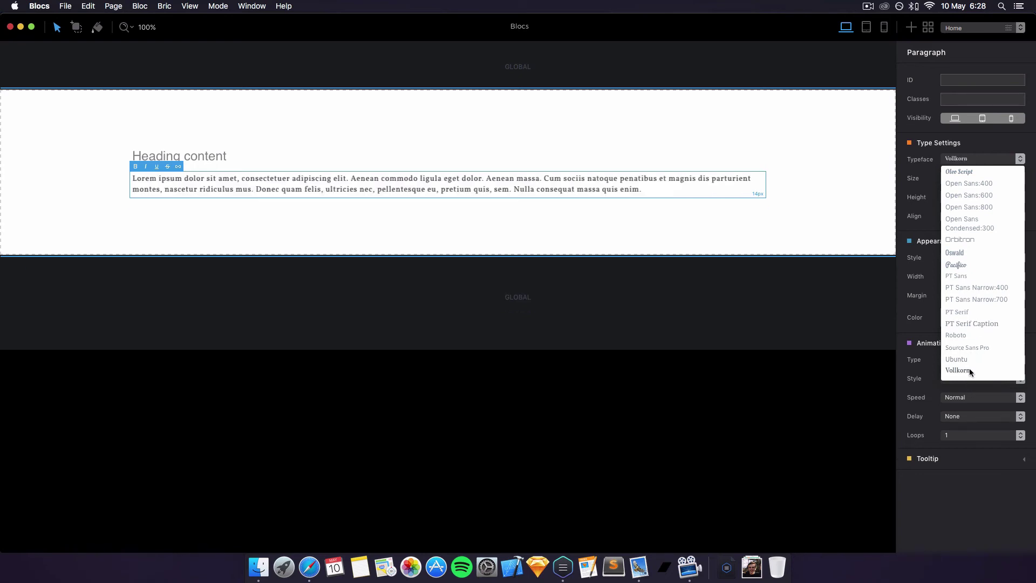
scroll(963, 290, "up", 4)
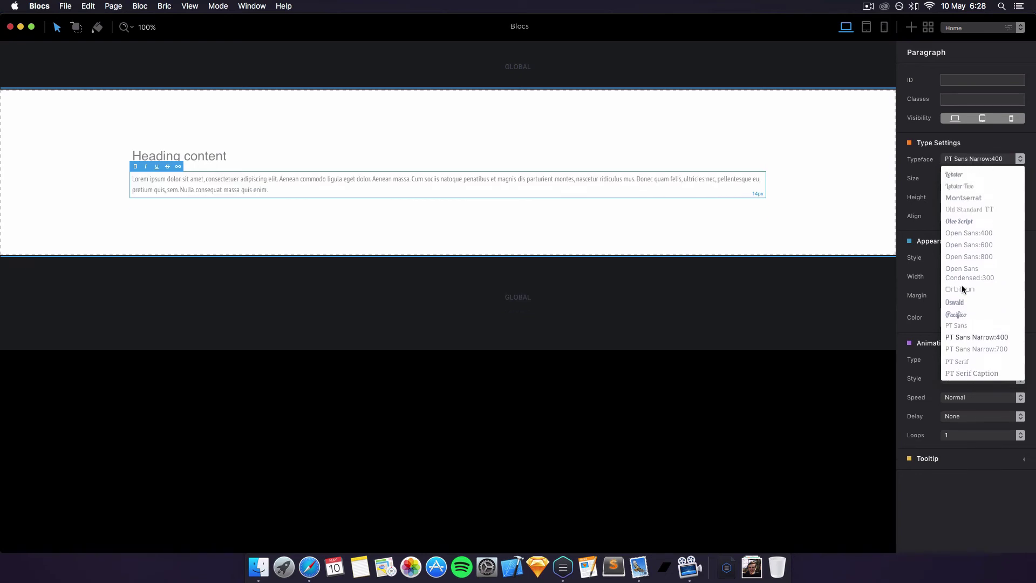
scroll(962, 290, "up", 16)
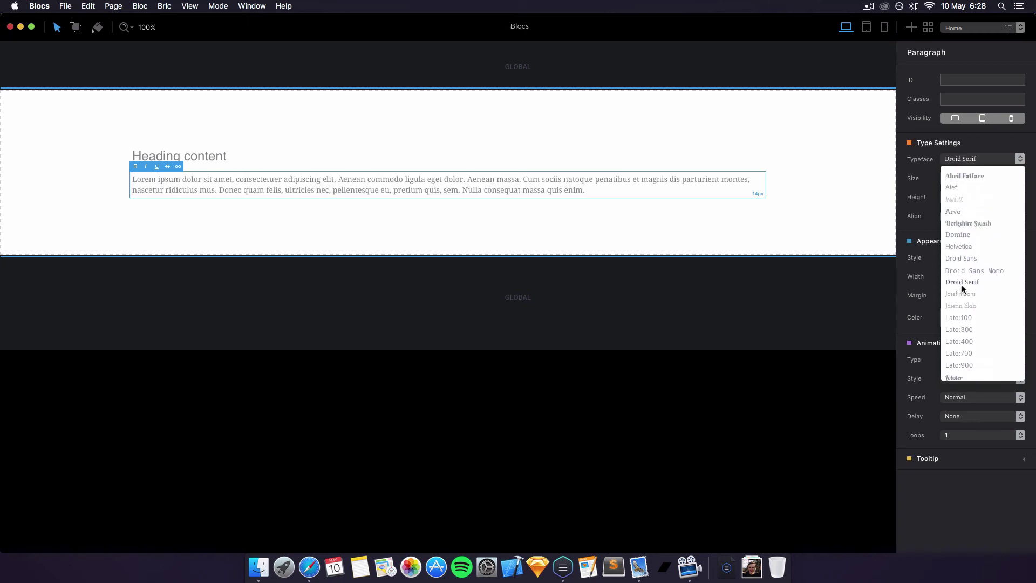
left_click(960, 201)
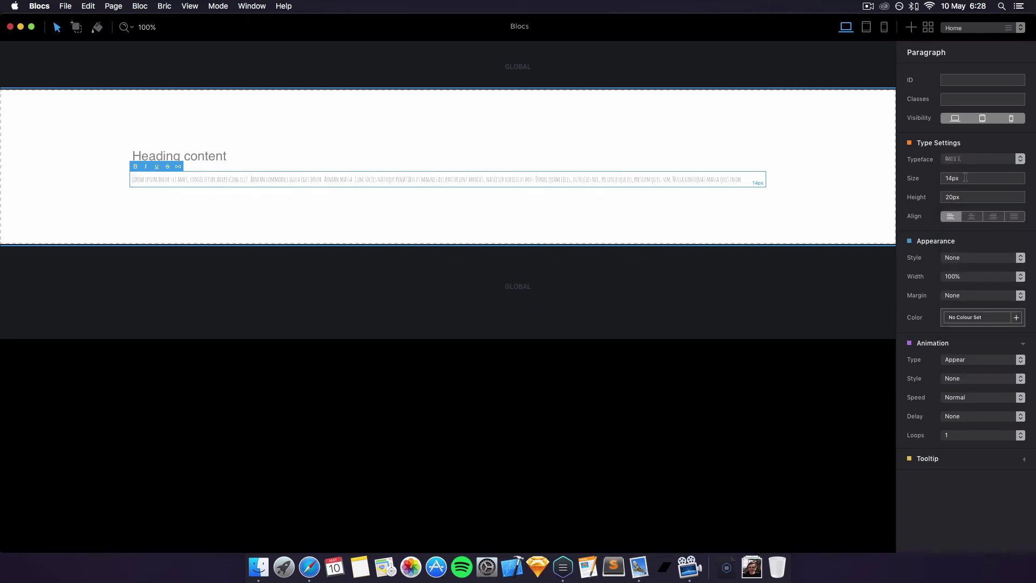
- Set the paragraph's font size to 40px
key("BackSpace")
key("BackSpace")
key("Return")
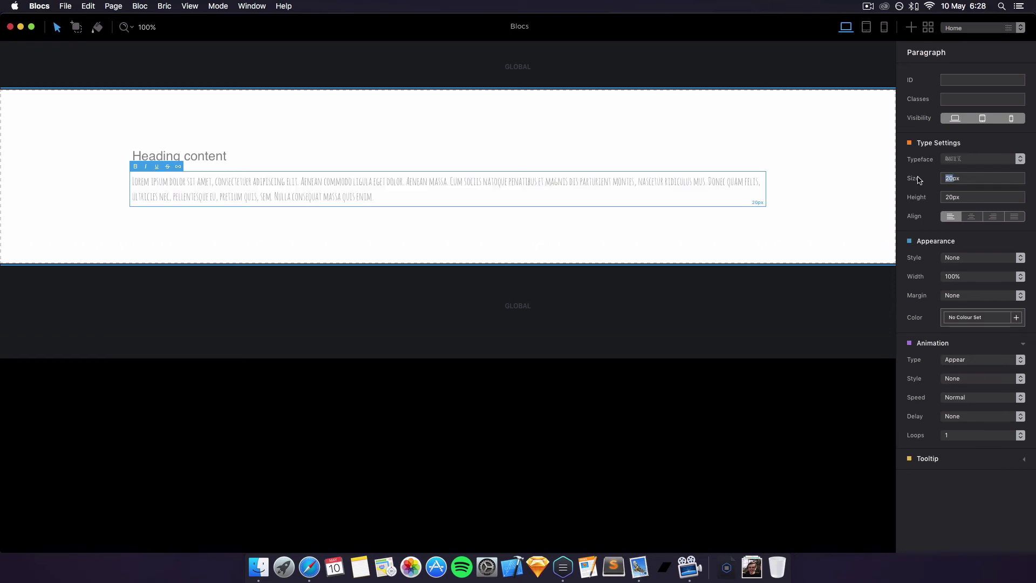
key("BackSpace")
key("Return")
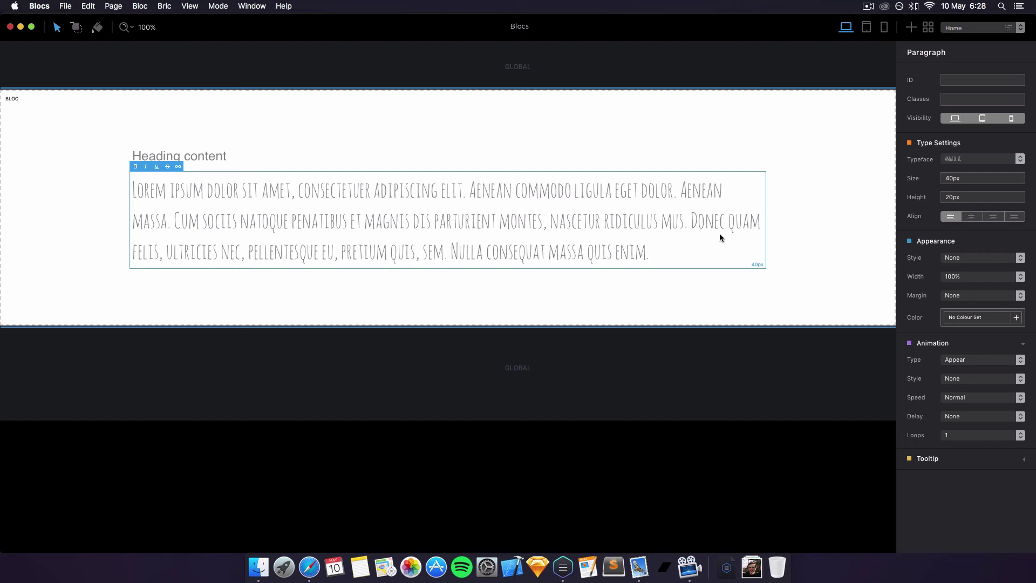
- Give the paragraph text the dark Global Swatches colour and remove stray typed letters
left_click(978, 319)
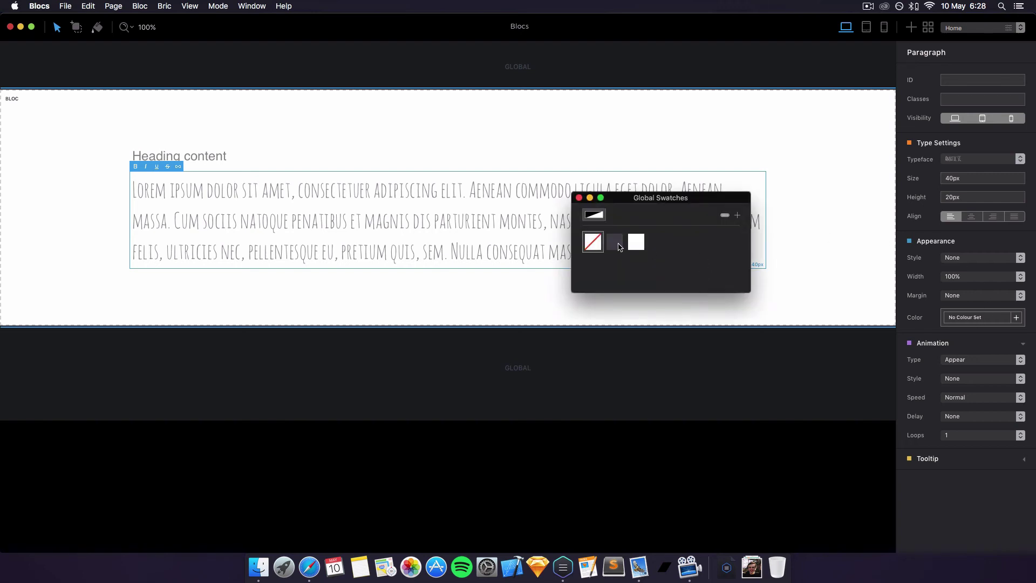
left_click(579, 198)
left_click(723, 157)
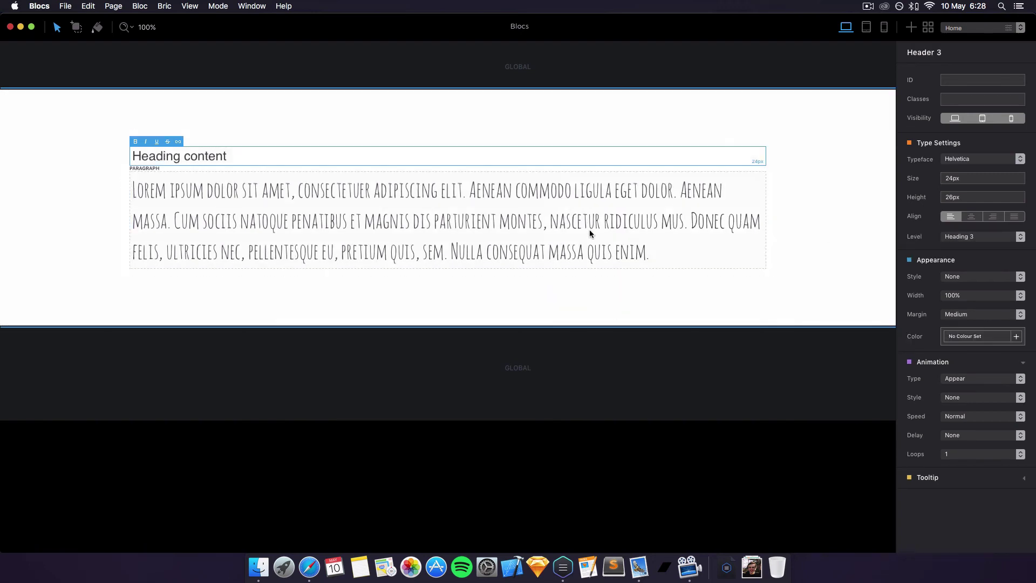
left_click(604, 246)
left_click(656, 254)
type("ewe")
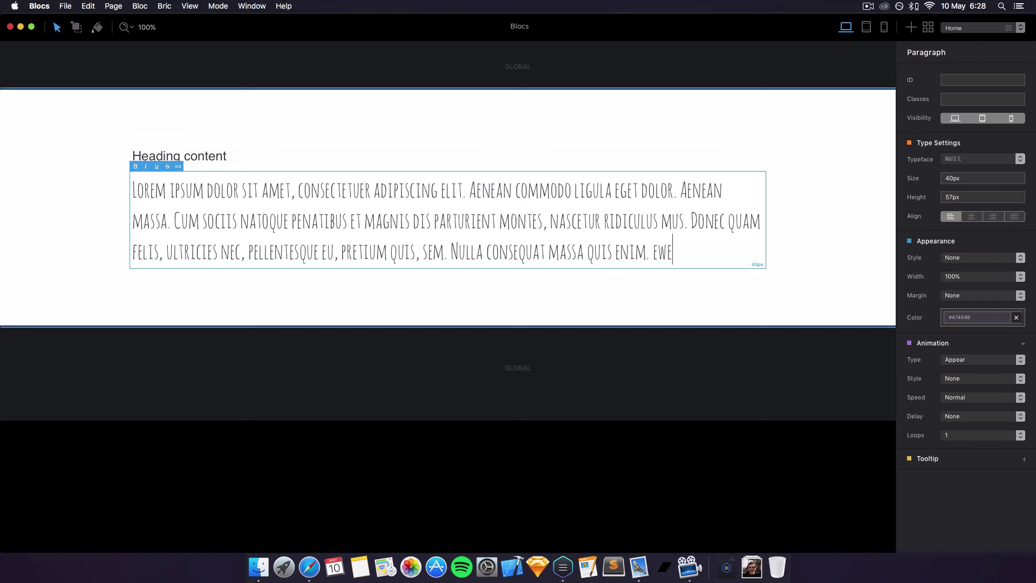
type("wewe")
key("BackSpace")
key("BackSpace")
key("BackSpace")
key("BackSpace")
key("BackSpace")
key("BackSpace")
key("BackSpace")
left_click(1013, 161)
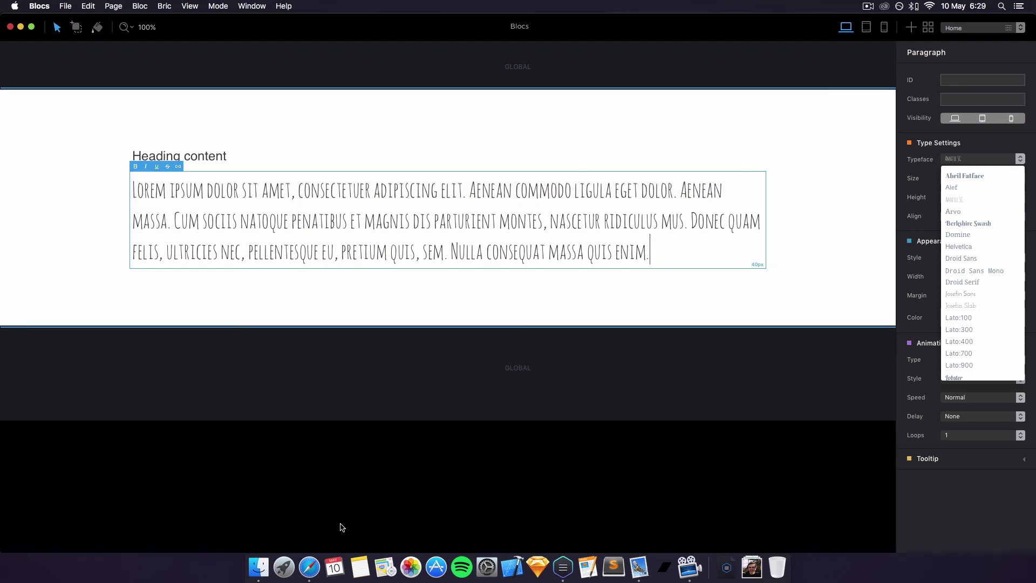
- Return Google Fonts to the font listing, then reselect the lorem ipsum paragraph in Blocs
left_click(309, 567)
scroll(466, 322, "down", 3)
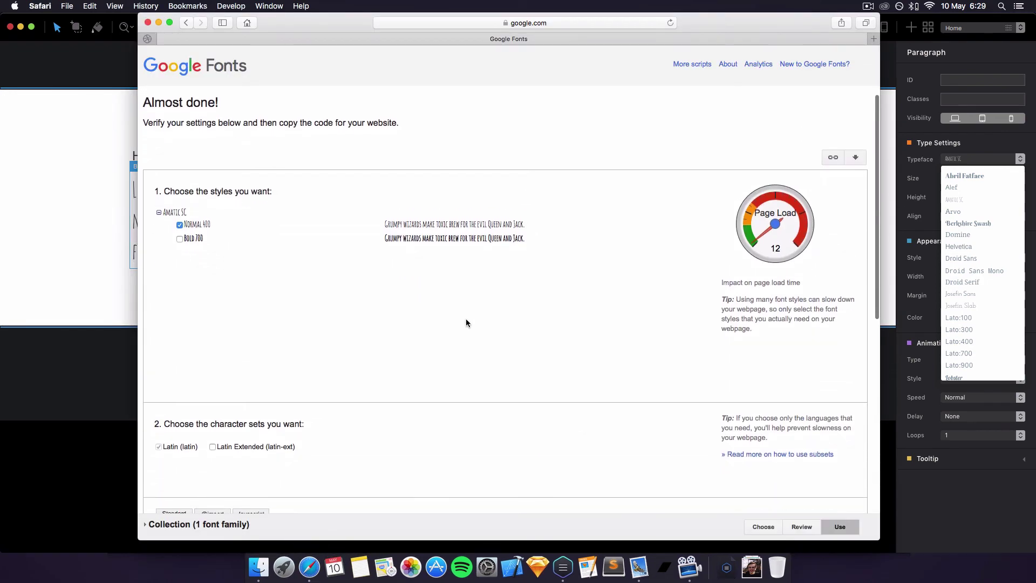
left_click(185, 22)
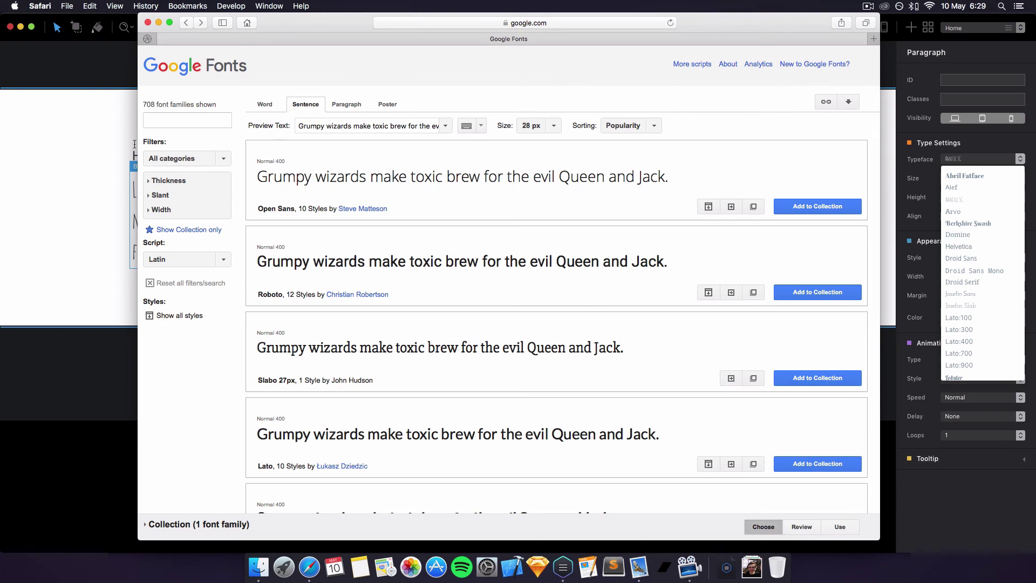
left_click(36, 134)
left_click(346, 205)
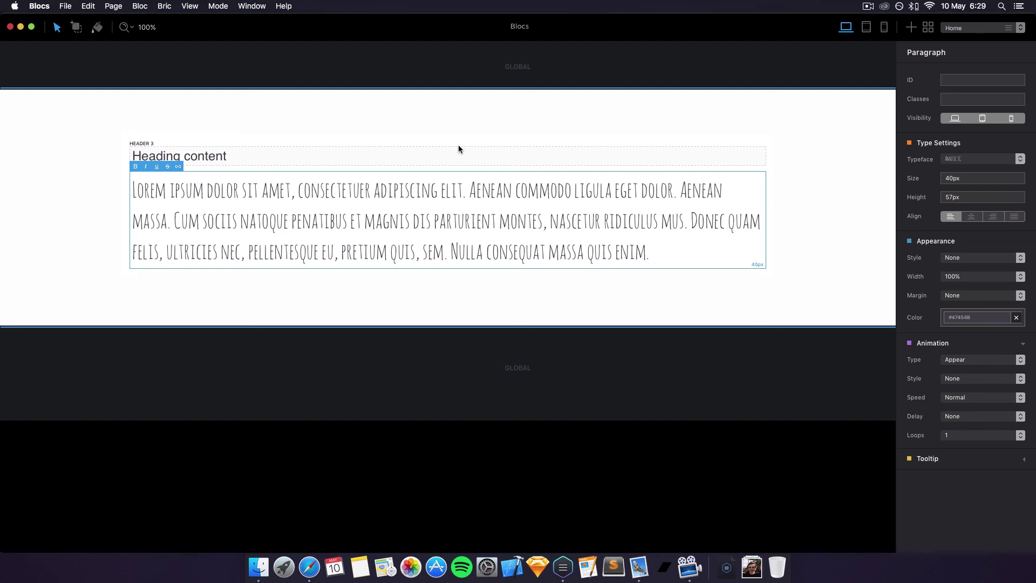
mouse_move(449, 98)
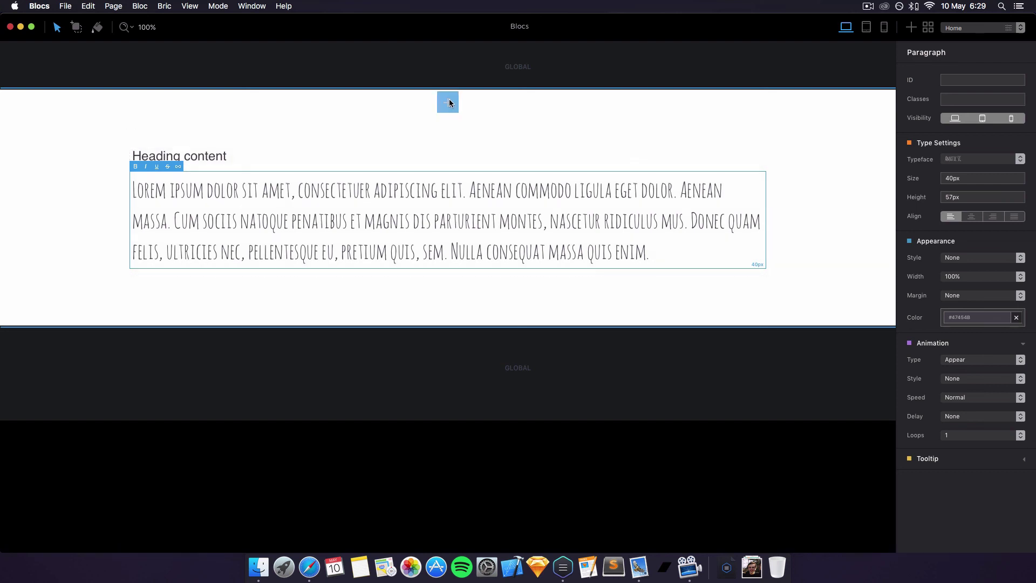